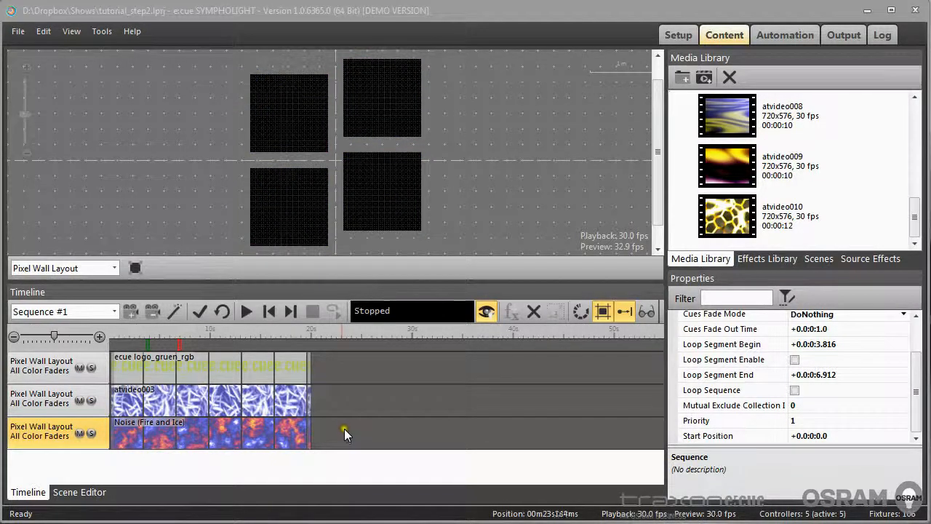
Step: Play Sequence #1 from the start and inspect its e:cue logo, atvideo003 and Noise (Fire and Ice) clips
click(276, 424)
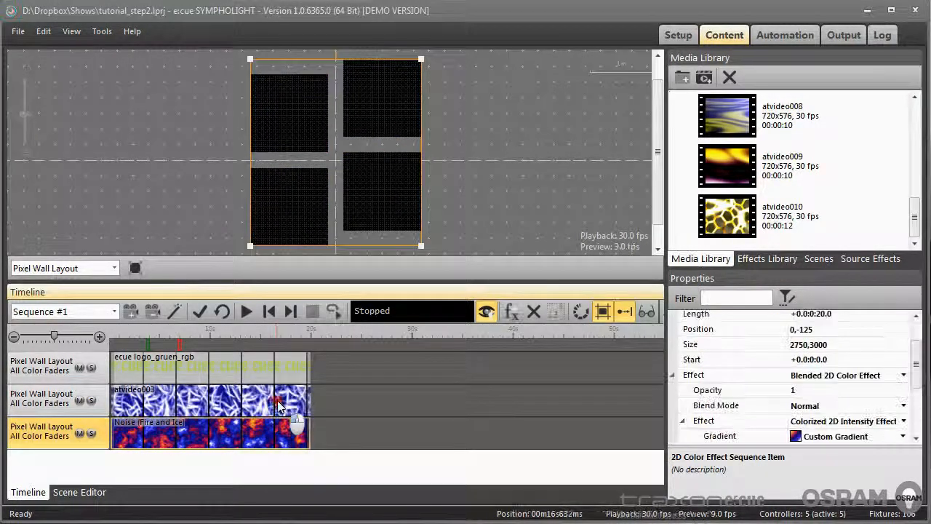
click(279, 405)
click(258, 370)
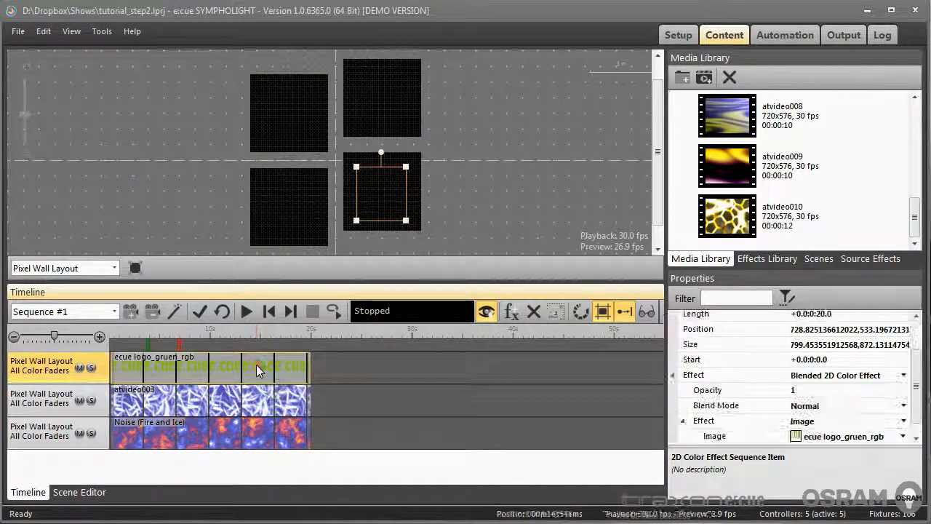
click(269, 311)
click(246, 311)
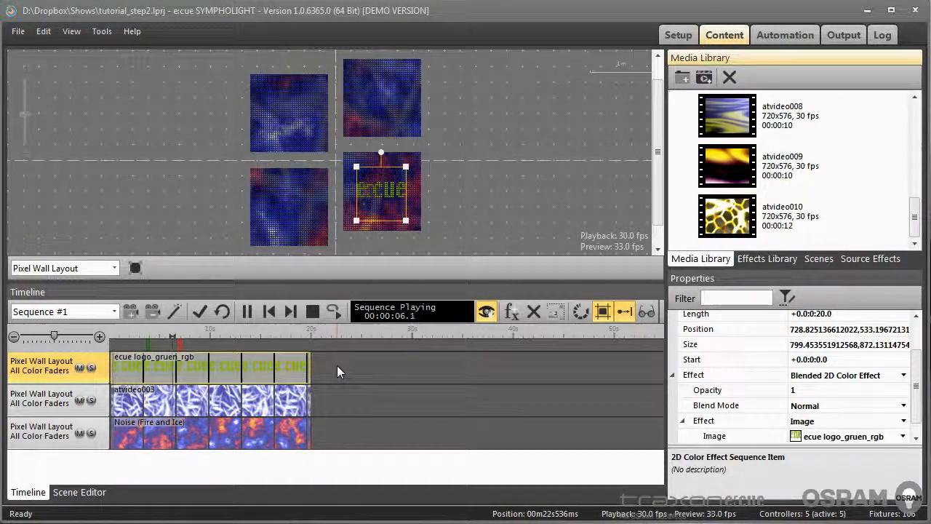
click(285, 402)
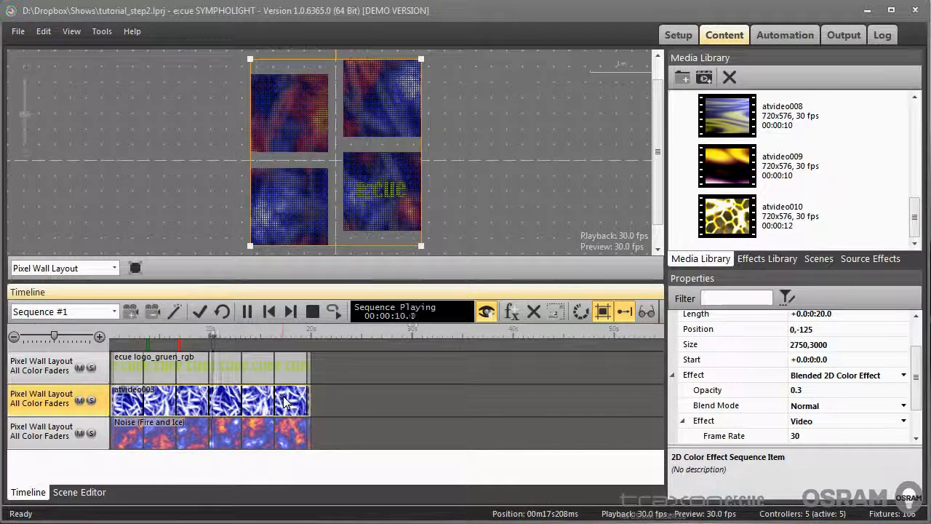
click(274, 438)
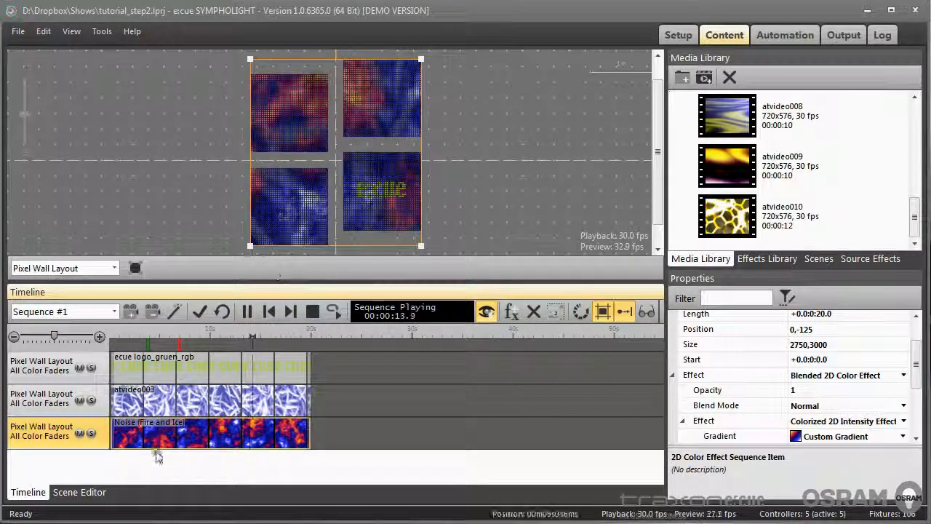
Step: Preview the sequence with the atvideo003 and Noise (Fire and Ice) tracks muted, and unmute both
click(80, 403)
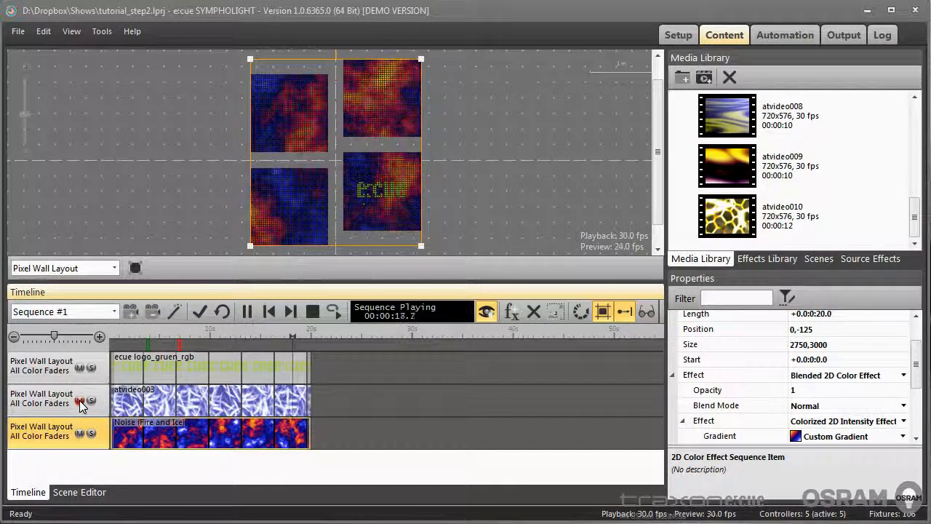
click(80, 433)
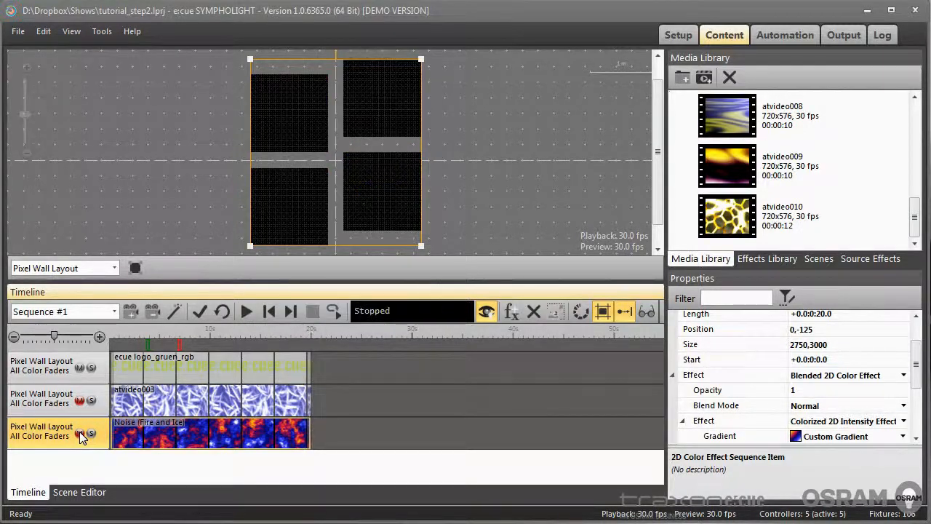
click(80, 400)
click(80, 433)
Step: Play the sequence while soloing the atvideo003 track and the Noise (Fire and Ice) track in turn, and stop playback
click(245, 311)
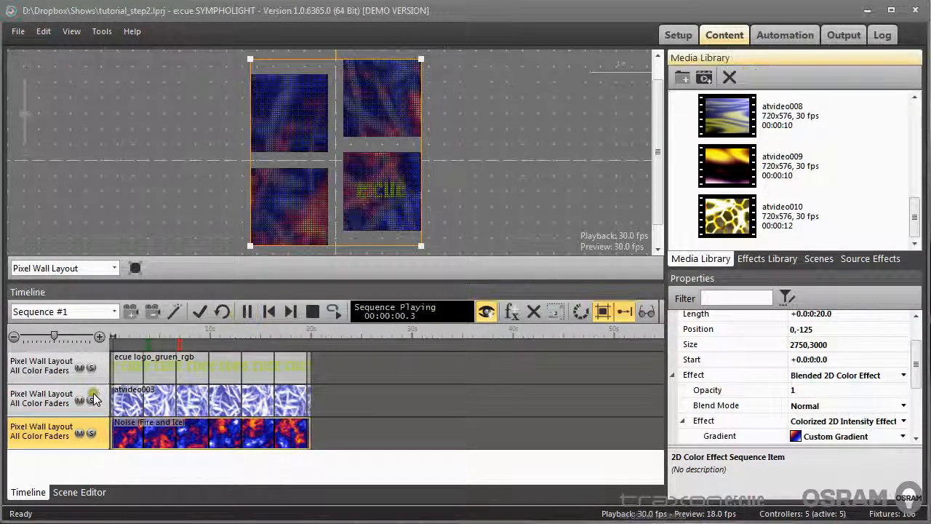
click(91, 400)
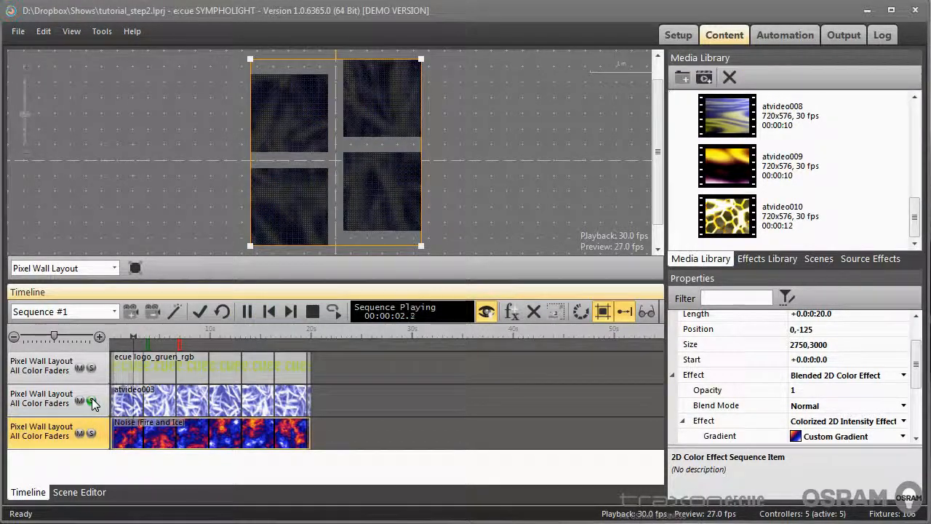
click(91, 401)
click(91, 432)
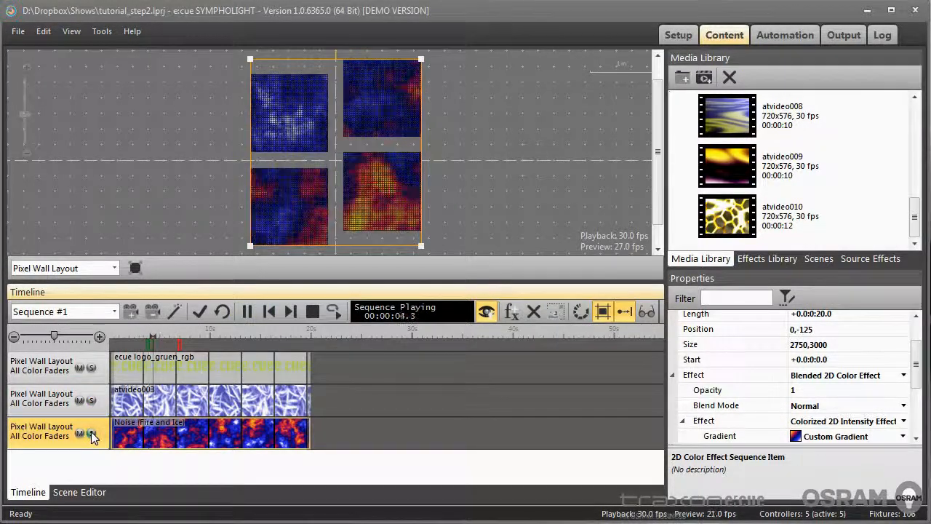
click(91, 433)
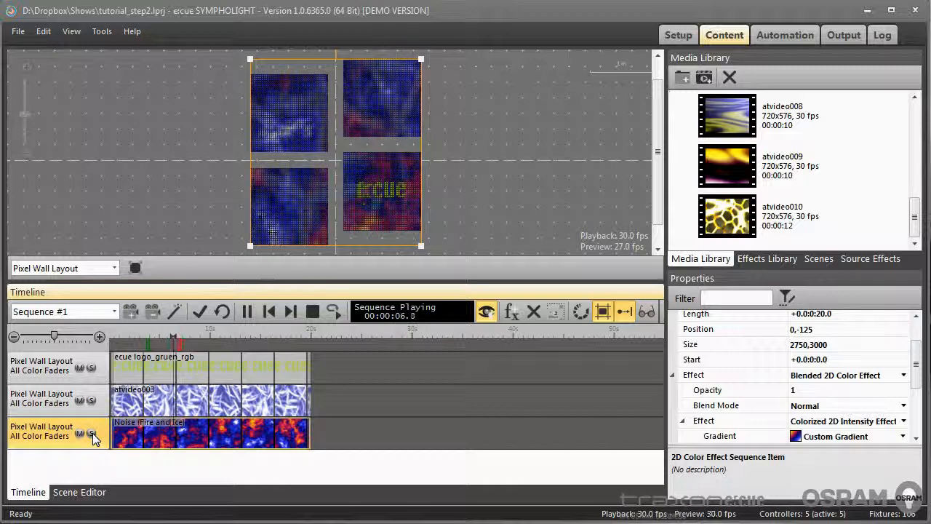
click(314, 311)
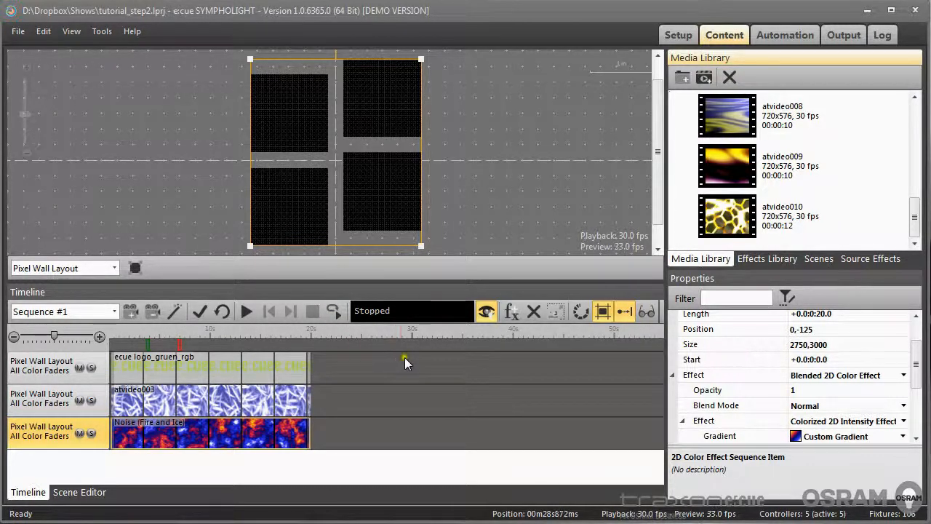
Step: Examine the user-defined and factory effects in the Effects Library and the available Source Effects
click(763, 259)
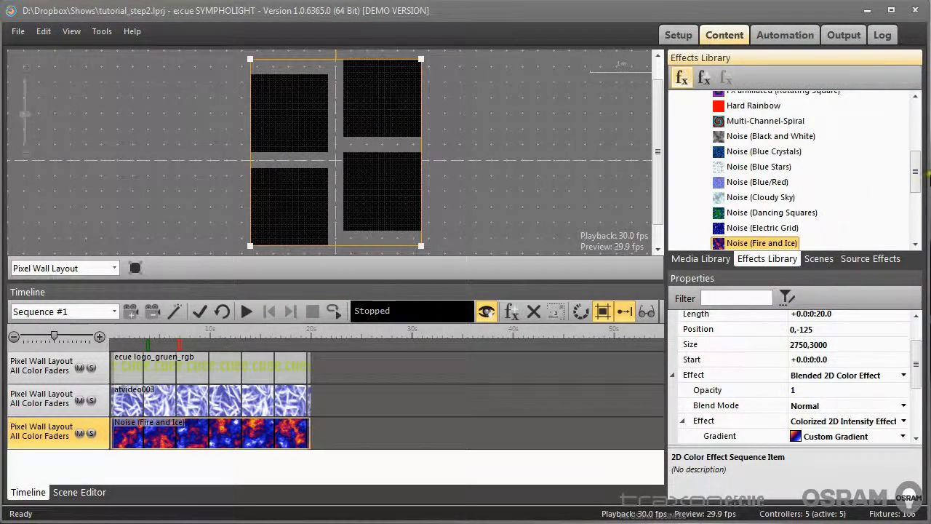
drag(914, 167, 915, 109)
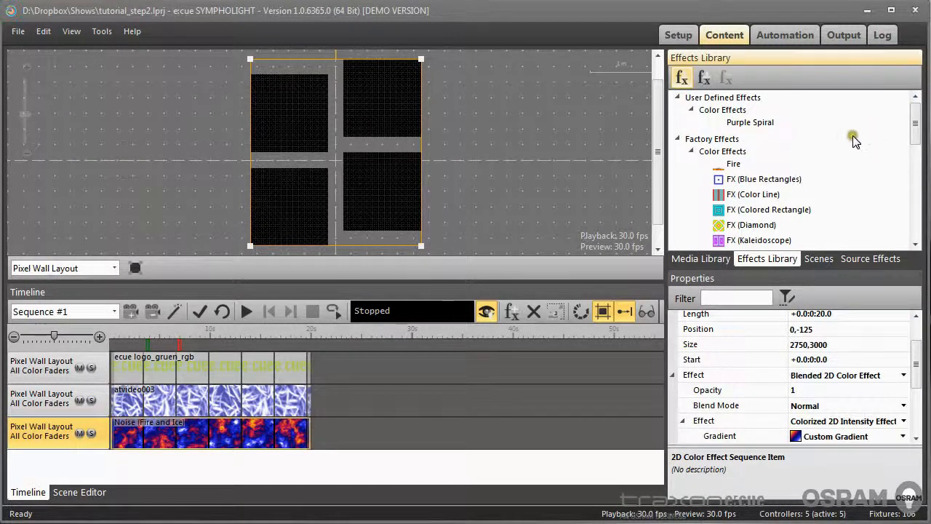
click(714, 98)
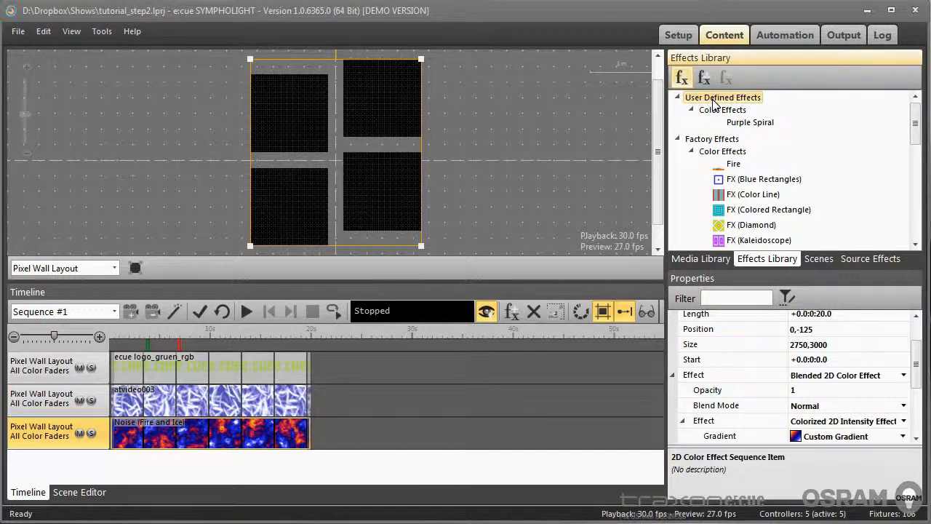
click(707, 140)
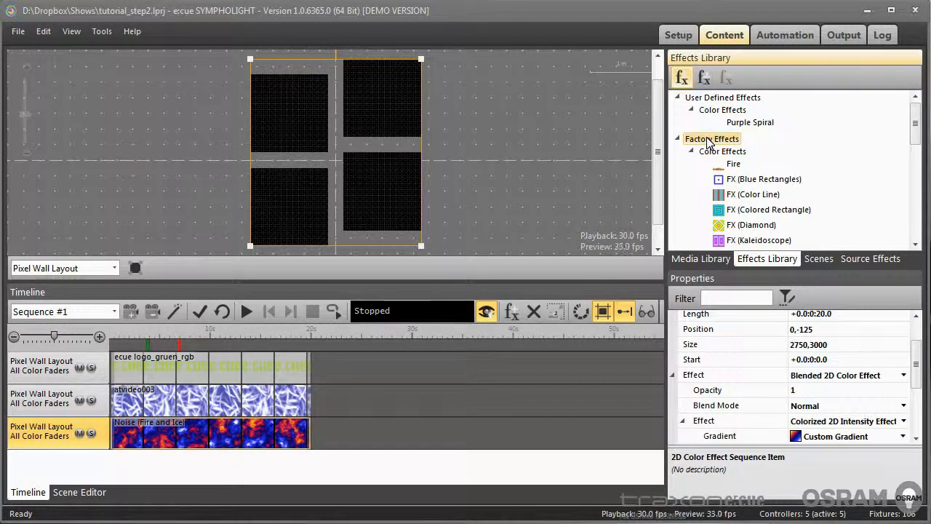
drag(915, 120, 856, 125)
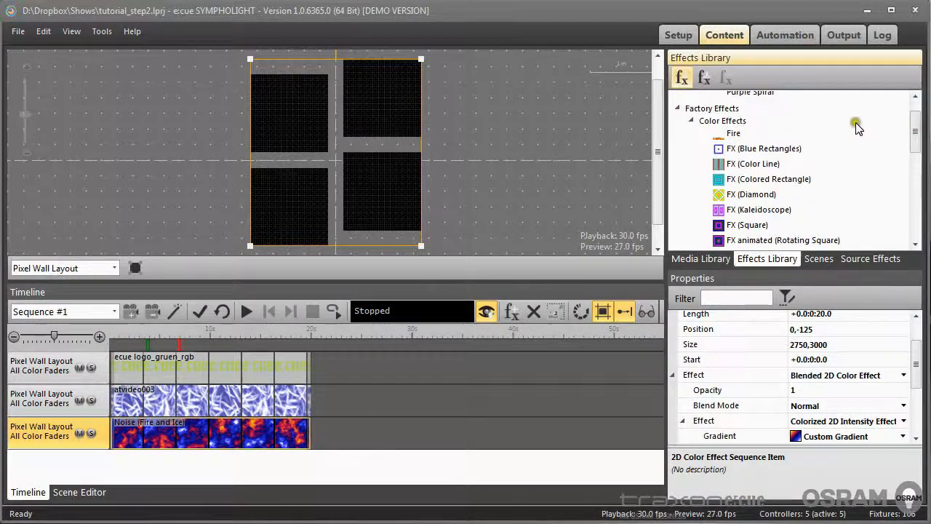
click(858, 259)
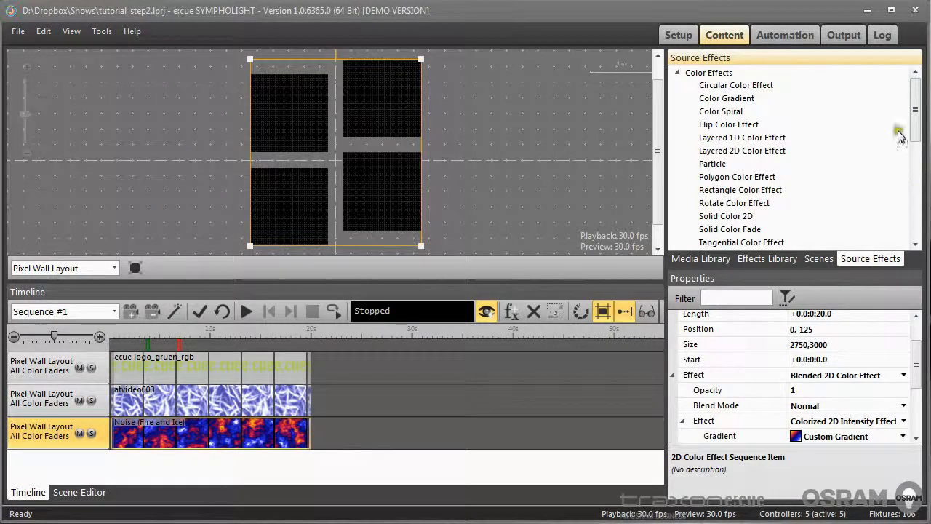
mouse_move(916, 111)
mouse_down()
mouse_move(916, 167)
mouse_move(917, 106)
mouse_up()
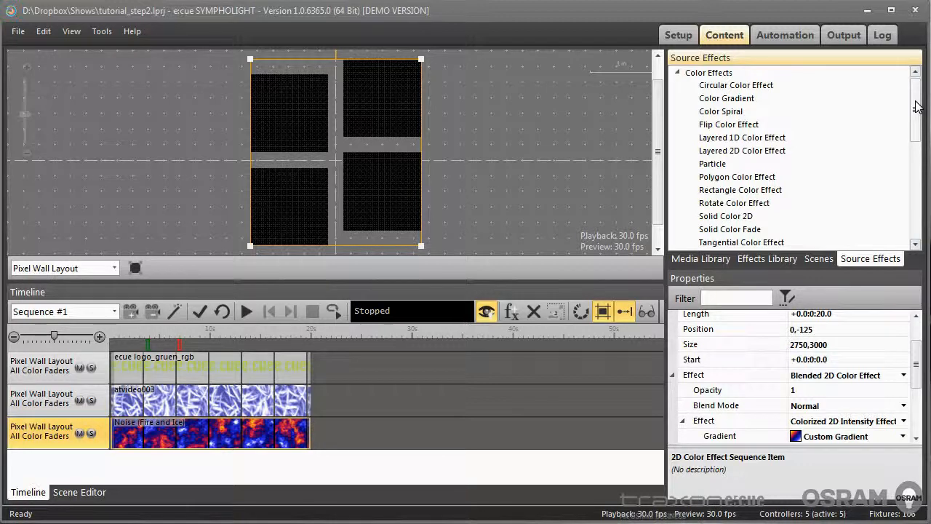
Step: Replace the Noise (Fire and Ice) clip on the third timeline track with the Solid Color Fade effect from the Effects Library
click(752, 264)
mouse_move(917, 173)
mouse_down()
mouse_move(916, 97)
mouse_move(915, 173)
mouse_up()
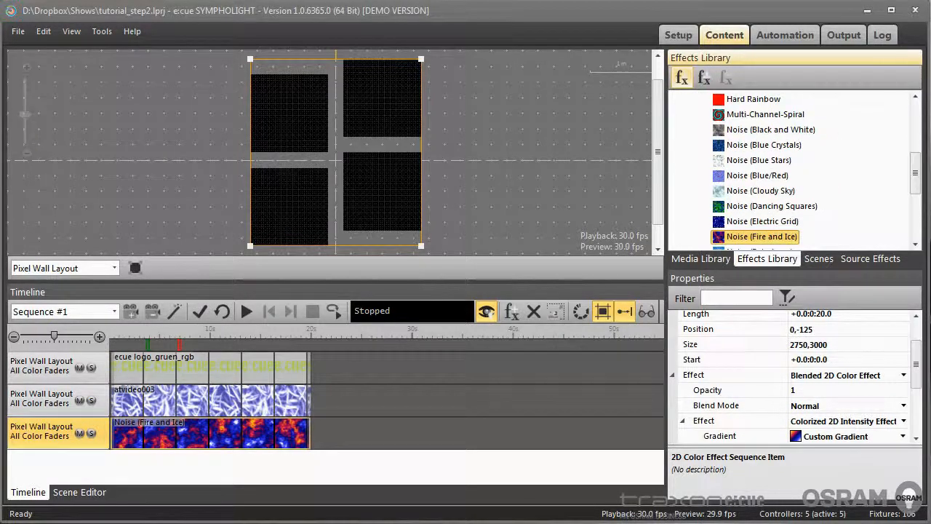
click(234, 441)
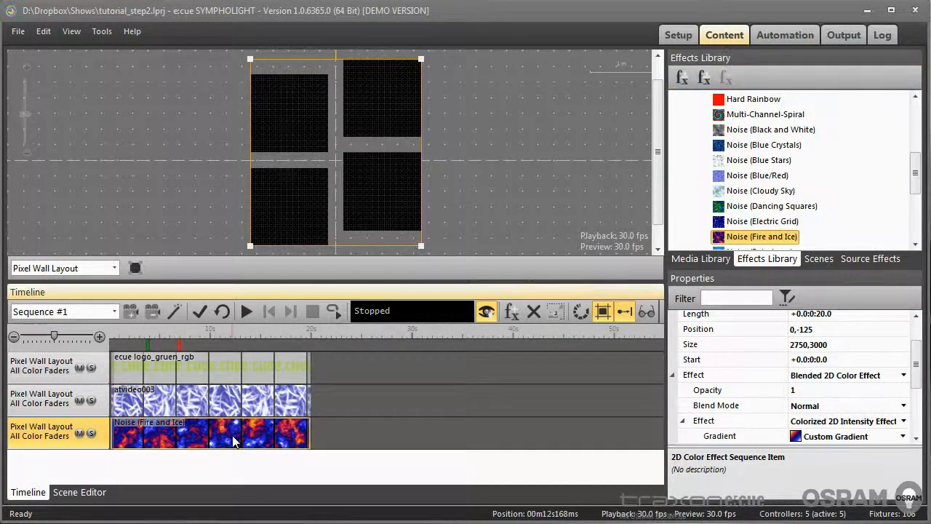
key(Delete)
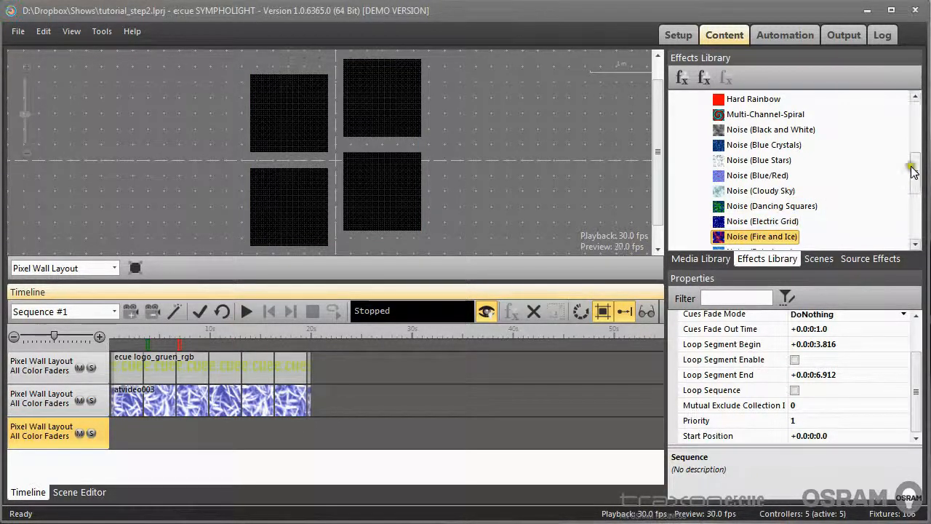
drag(914, 170, 919, 215)
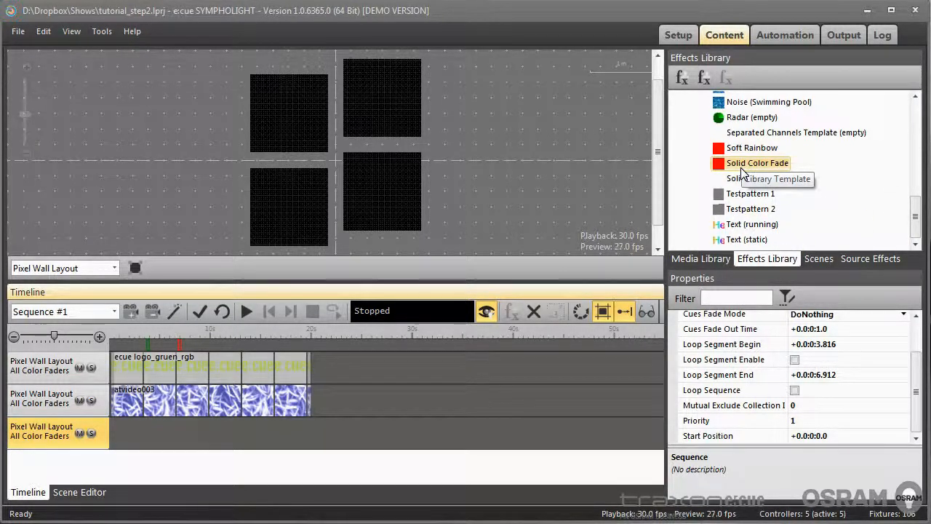
drag(741, 171, 195, 433)
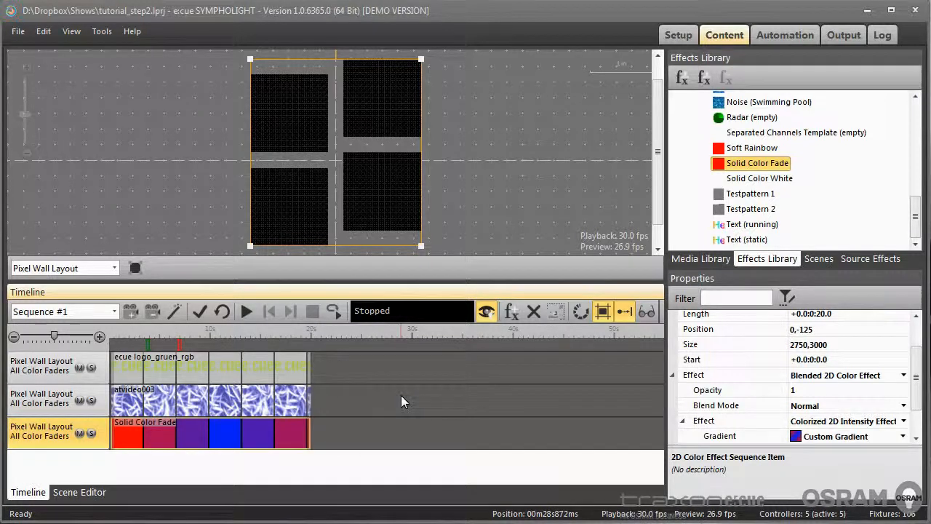
Step: Play the sequence to preview the Solid Color Fade effect beneath the video and logo, and stop playback
click(243, 311)
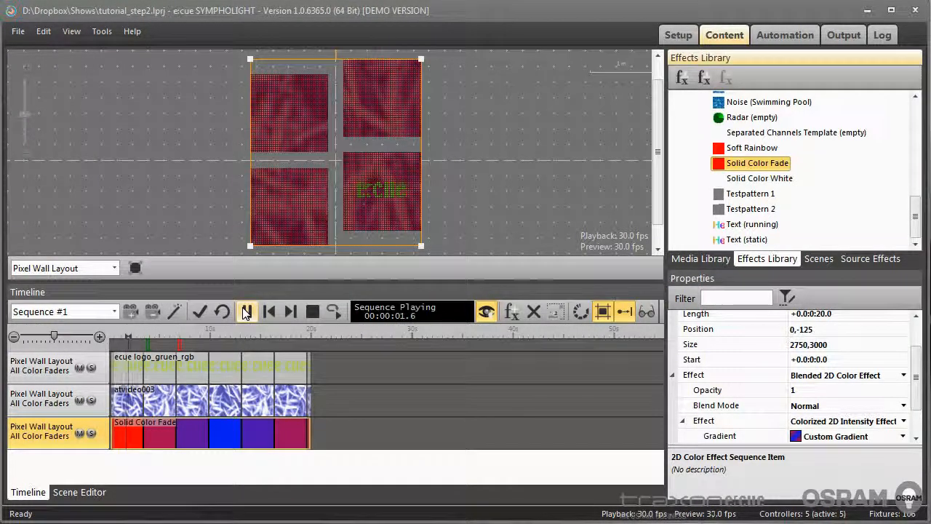
click(373, 442)
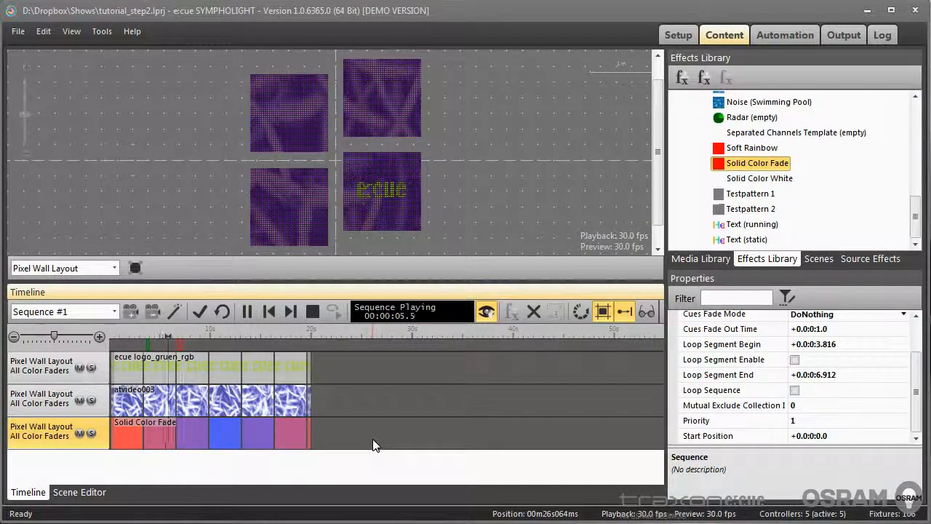
click(311, 312)
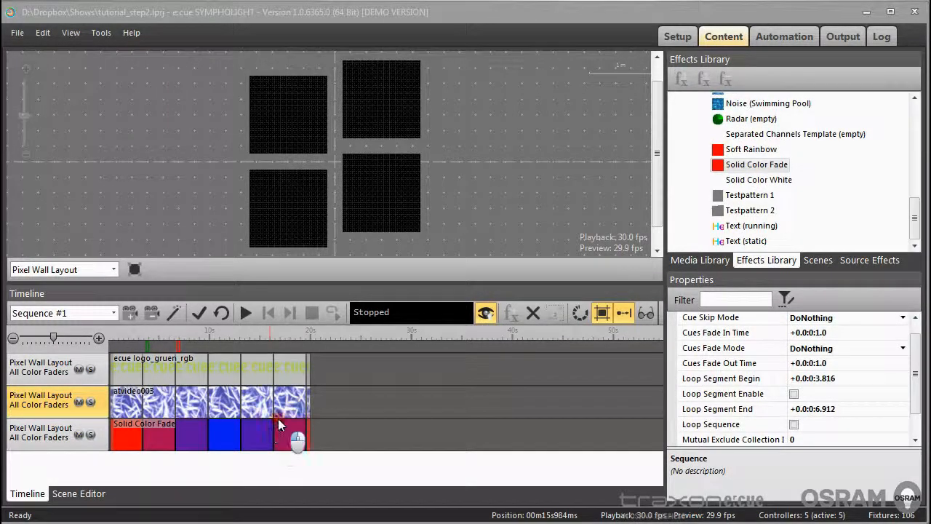
Step: Open the custom gradient of the Solid Color Fade clip and move its blue color stop to about 23%
click(272, 440)
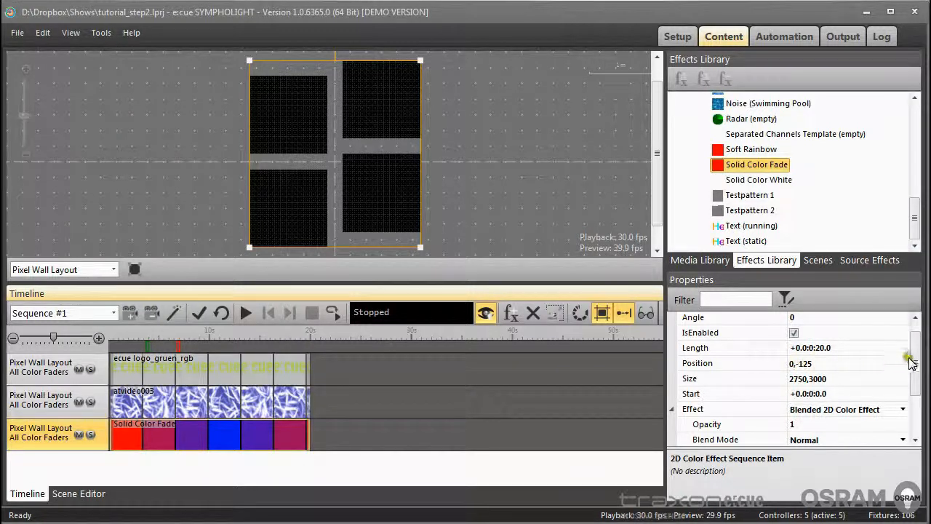
drag(914, 347, 917, 395)
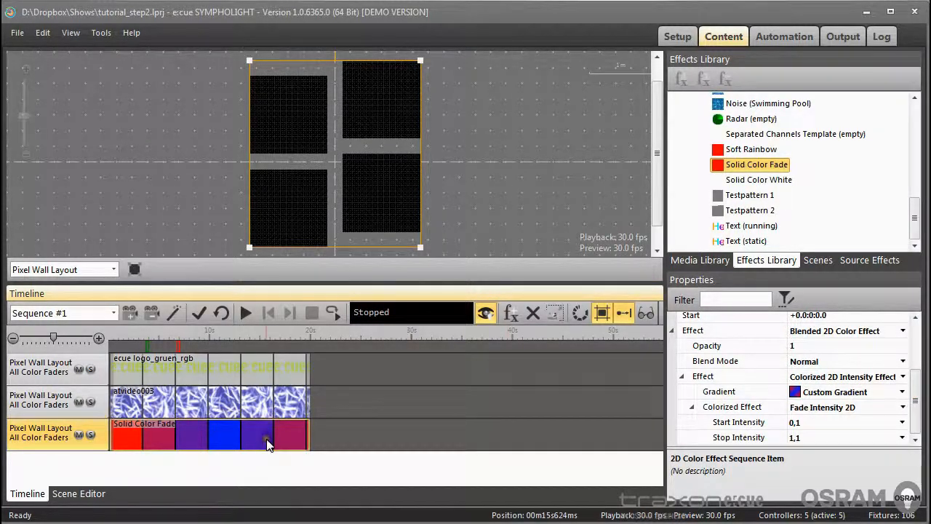
click(835, 424)
click(857, 392)
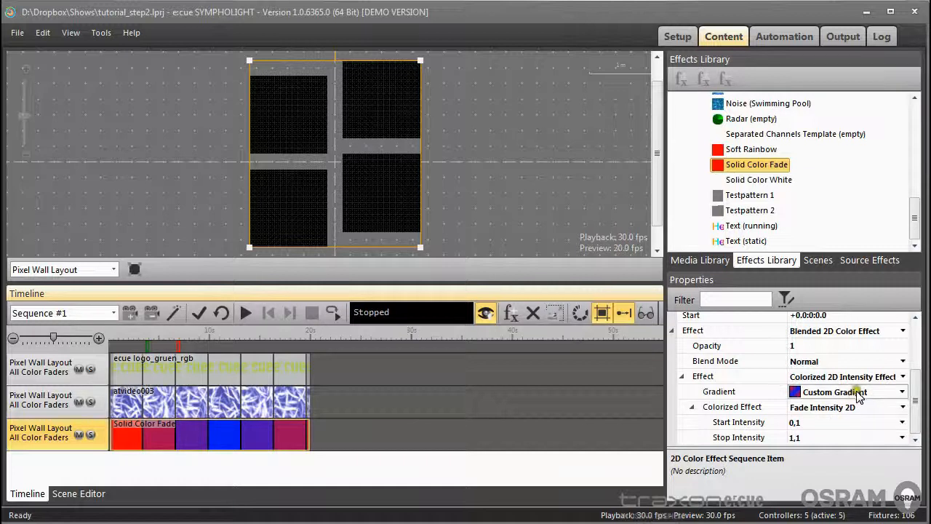
click(460, 251)
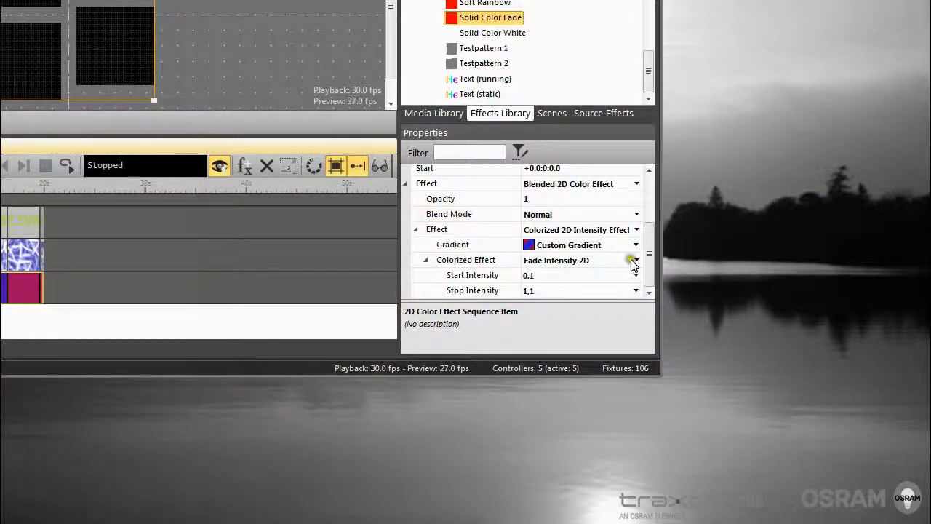
click(632, 247)
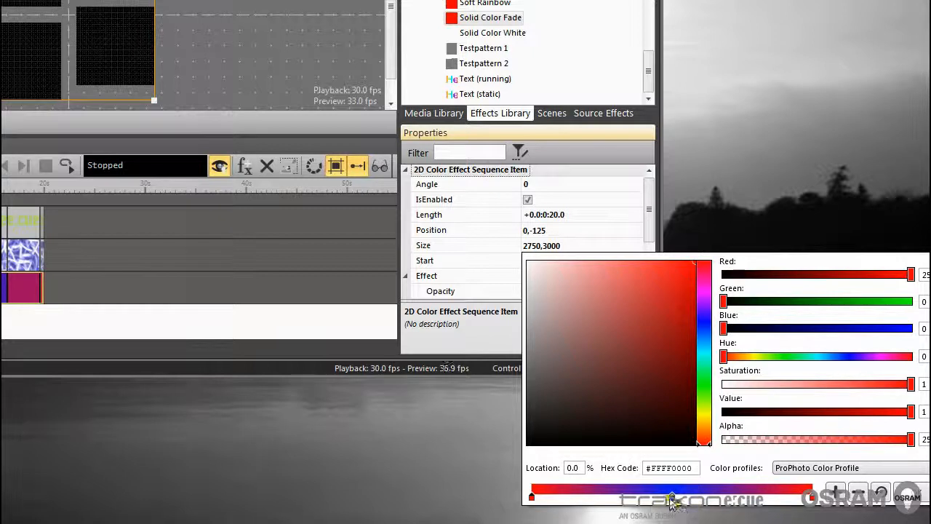
drag(672, 501, 595, 502)
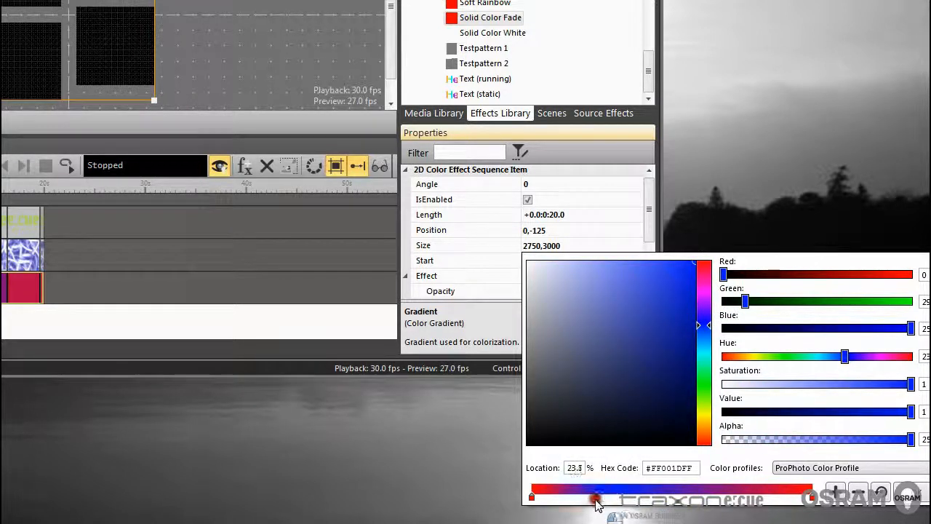
Step: Add three more color stops to the custom gradient, positioned at about 47.8%, 67.3% and 83.6%
click(837, 498)
click(837, 497)
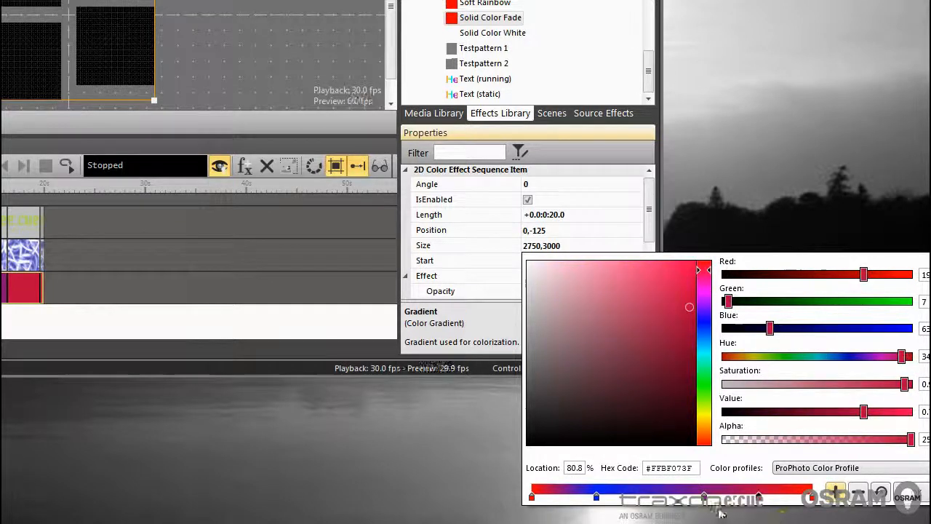
drag(705, 499, 678, 499)
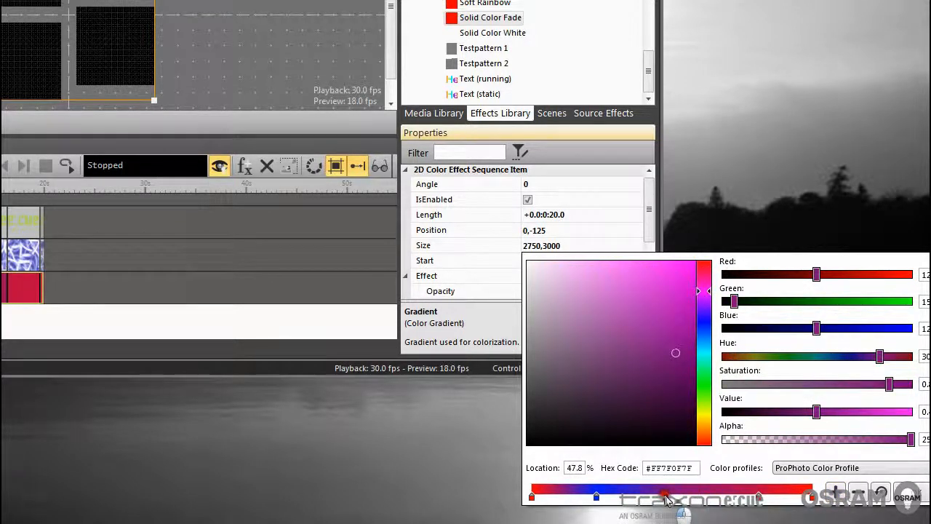
drag(759, 500, 725, 501)
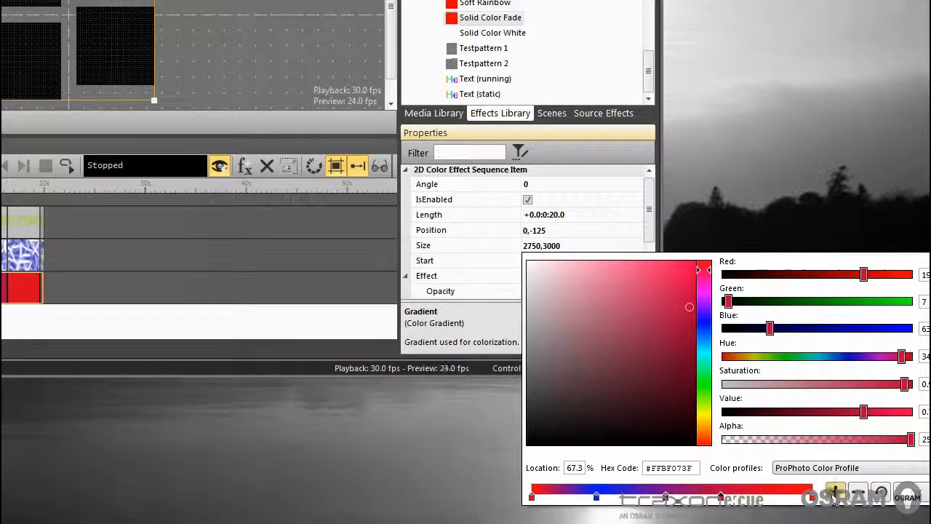
click(835, 494)
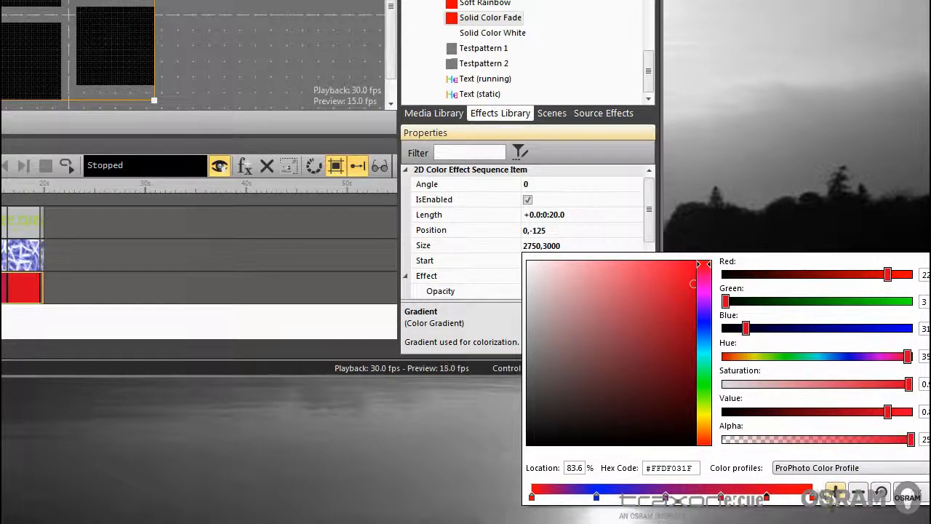
Step: Recolor the 47.8% gradient stop green (#FF32B536) and the 67.3% stop yellow-green (#FFA5BF06)
click(665, 499)
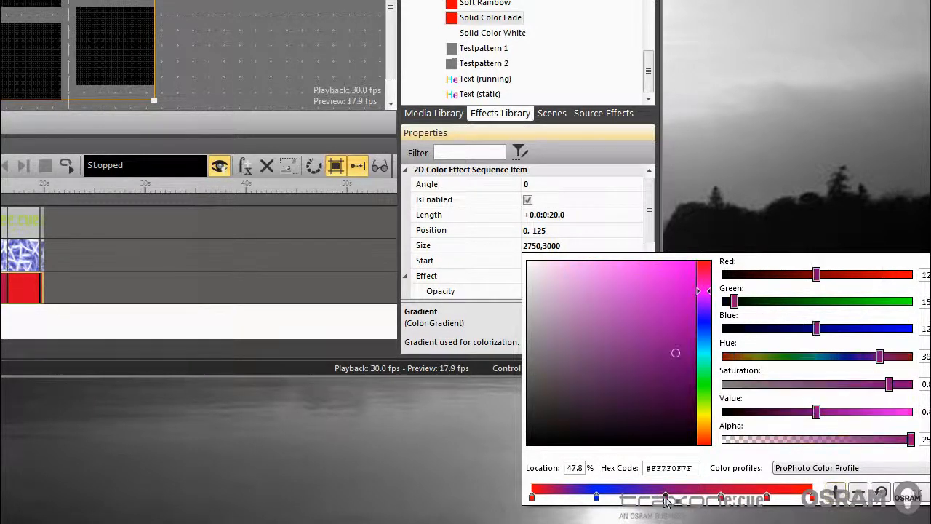
click(706, 381)
click(649, 313)
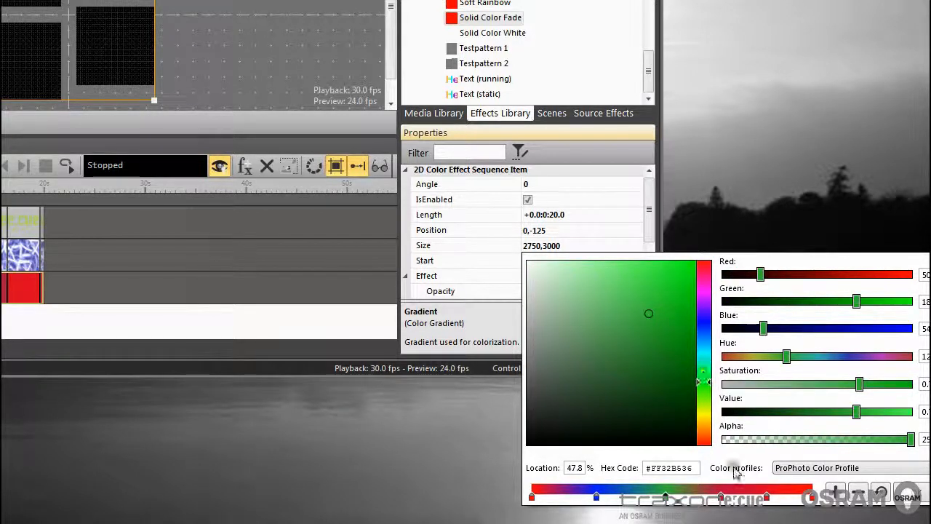
click(721, 498)
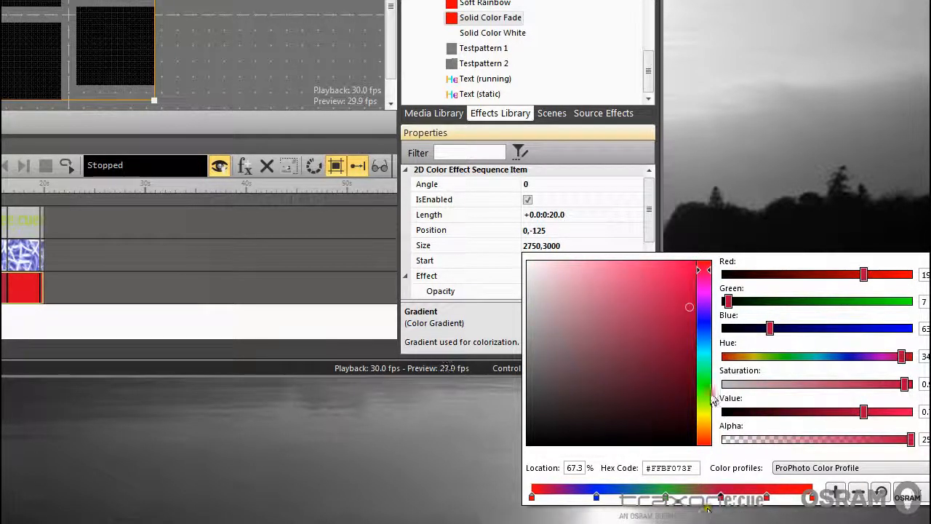
click(707, 411)
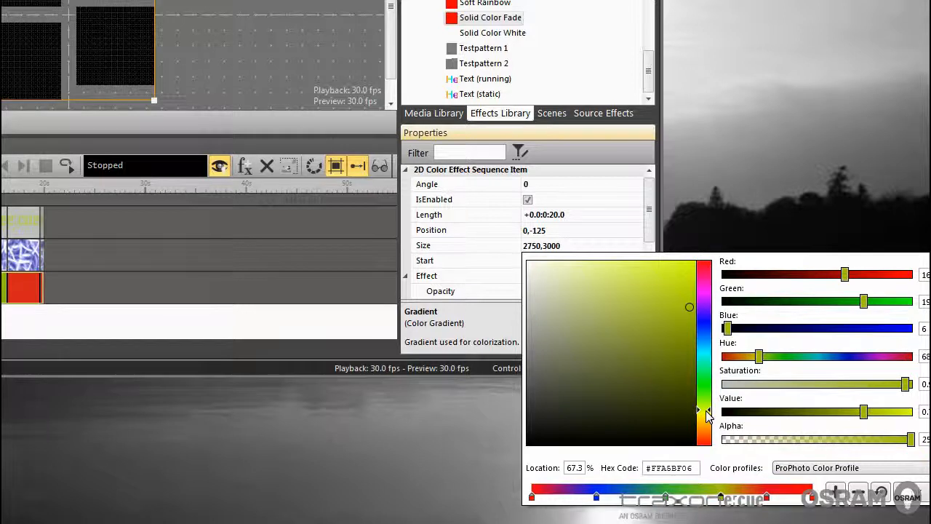
Step: Recolor the 83.6% gradient stop pink (#FFDC29DA) and accept the custom gradient
click(768, 497)
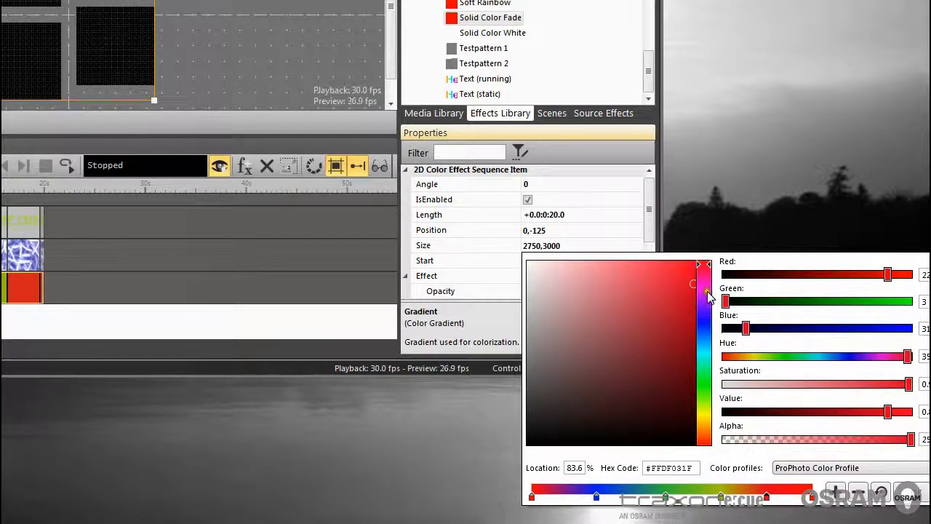
click(707, 293)
click(607, 303)
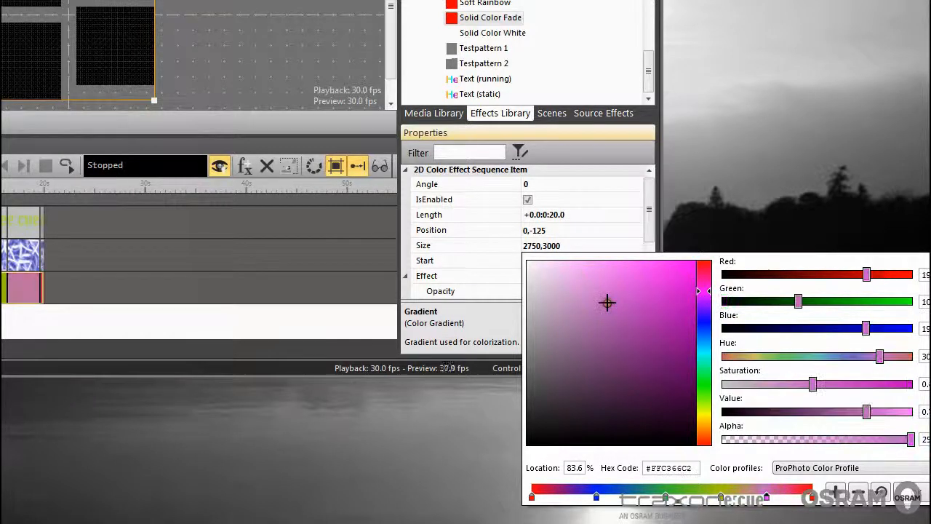
click(573, 344)
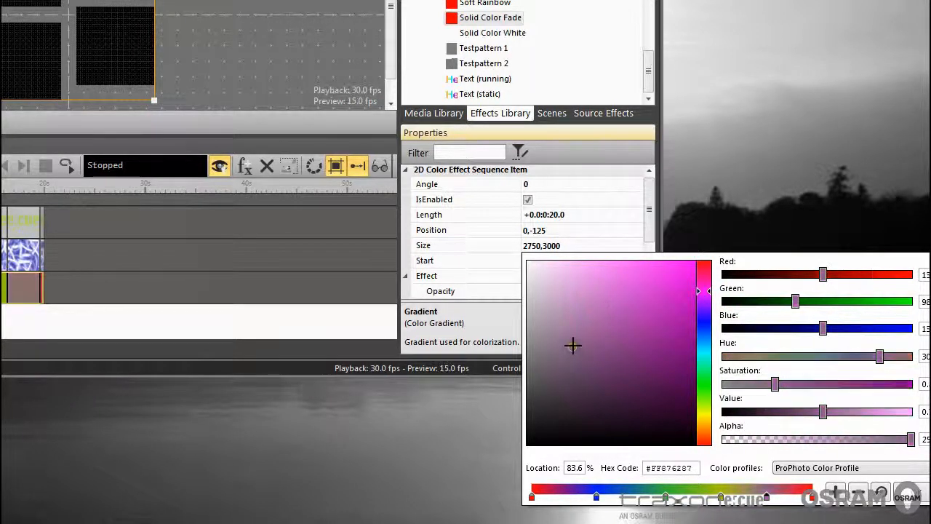
click(663, 285)
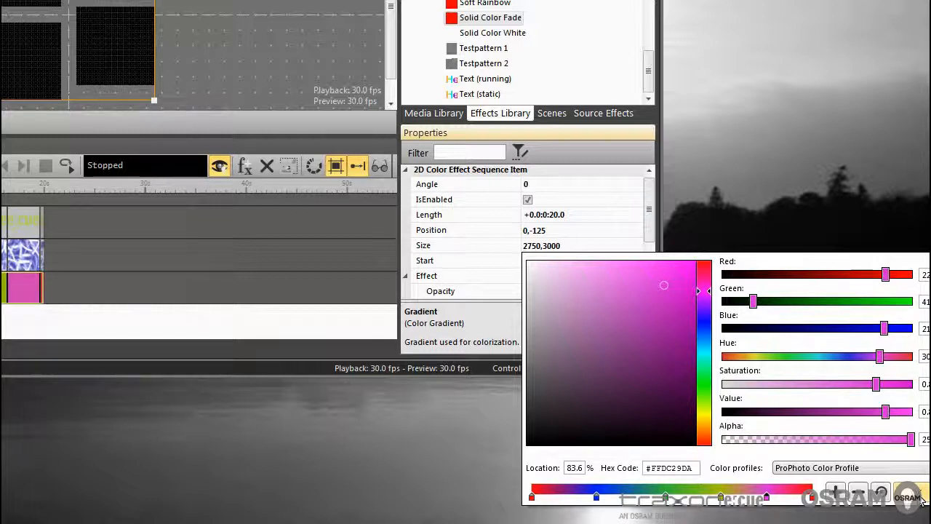
click(919, 497)
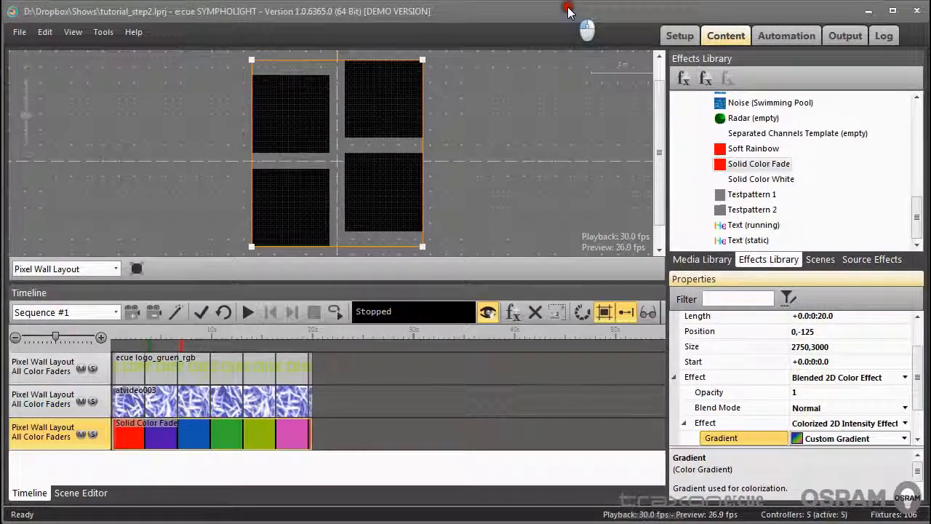
Step: Play the sequence to preview the customized color gradient beneath the video and logo, and stop playback
click(250, 311)
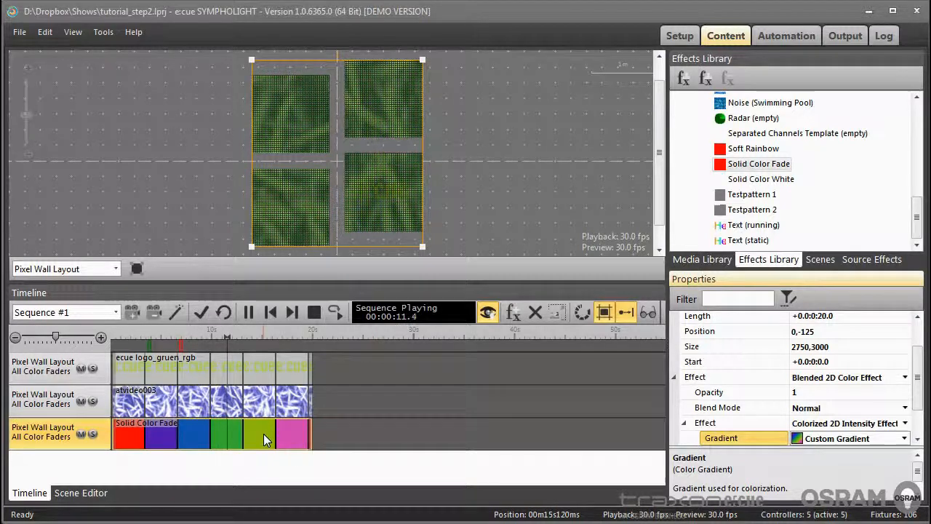
drag(749, 195, 652, 256)
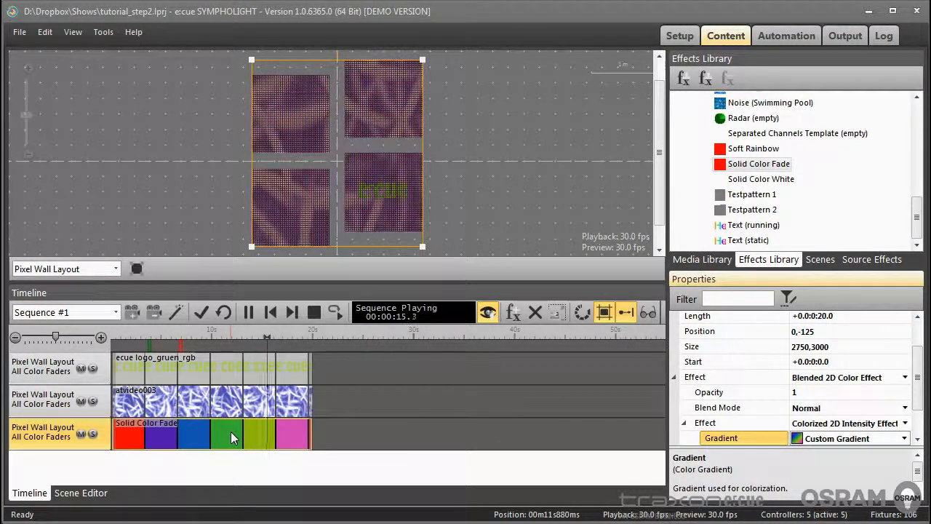
click(315, 311)
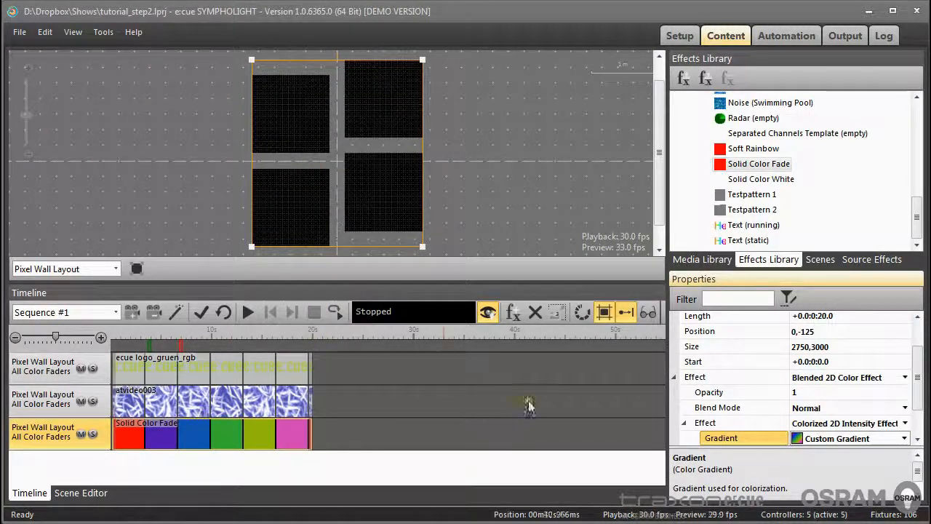
Step: Save the customized Solid Color Fade clip as a user-defined effect named Multi Color Chase
click(514, 313)
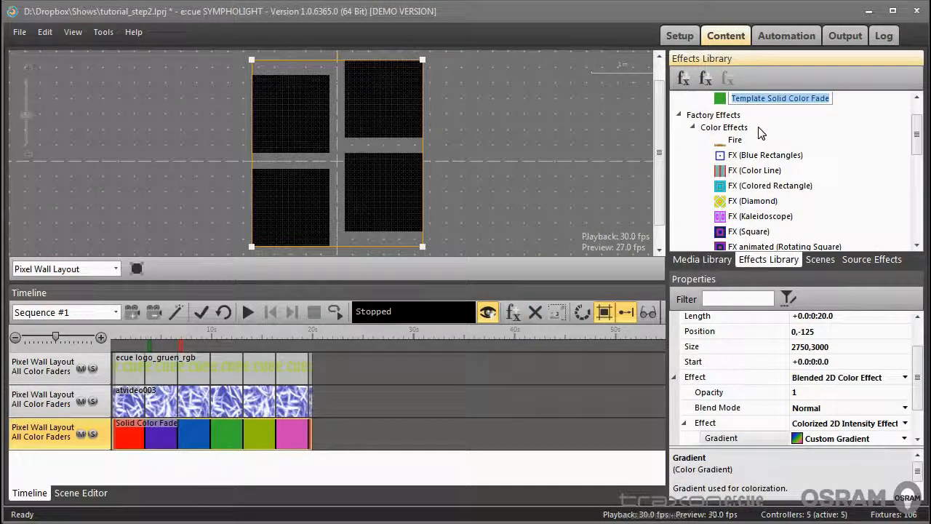
text(Multi Color Chase)
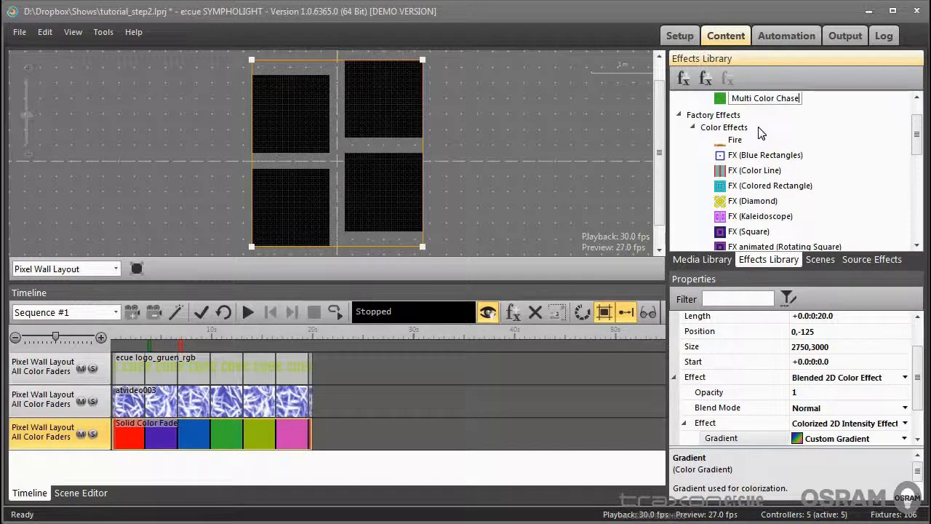
key(Return)
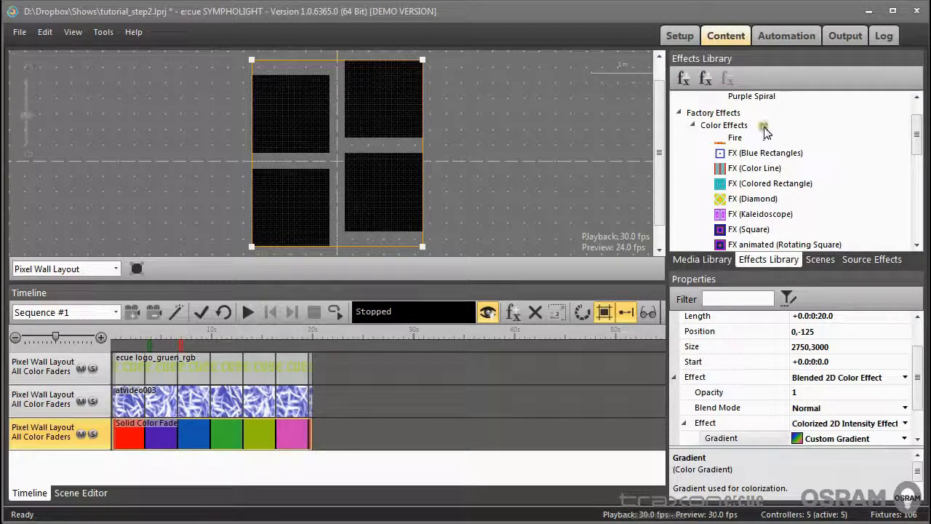
drag(918, 146, 917, 118)
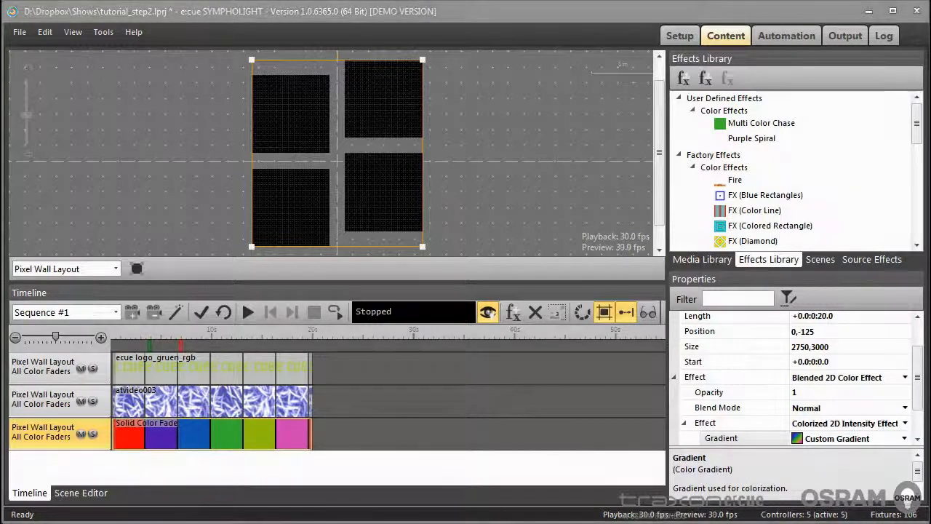
Step: Play the sequence and set the atvideo003 clip's blend mode to Luminosity
click(298, 403)
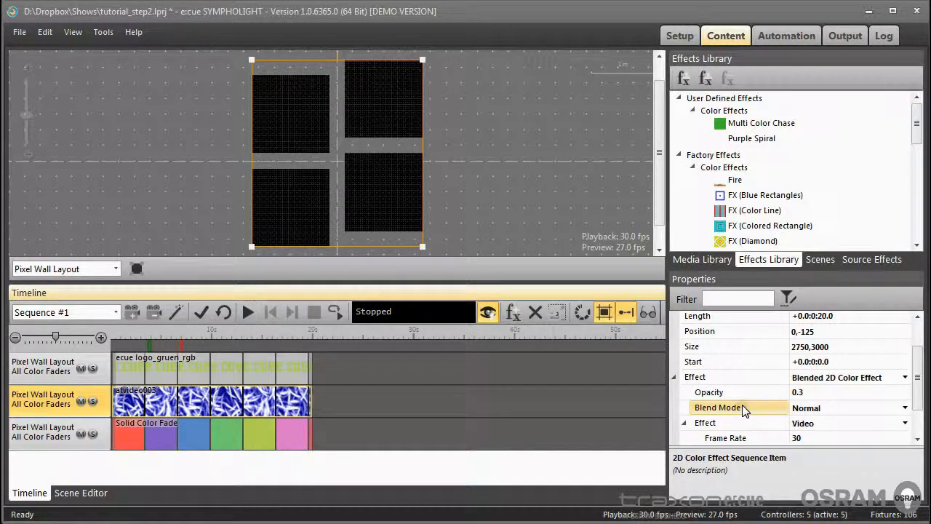
click(247, 312)
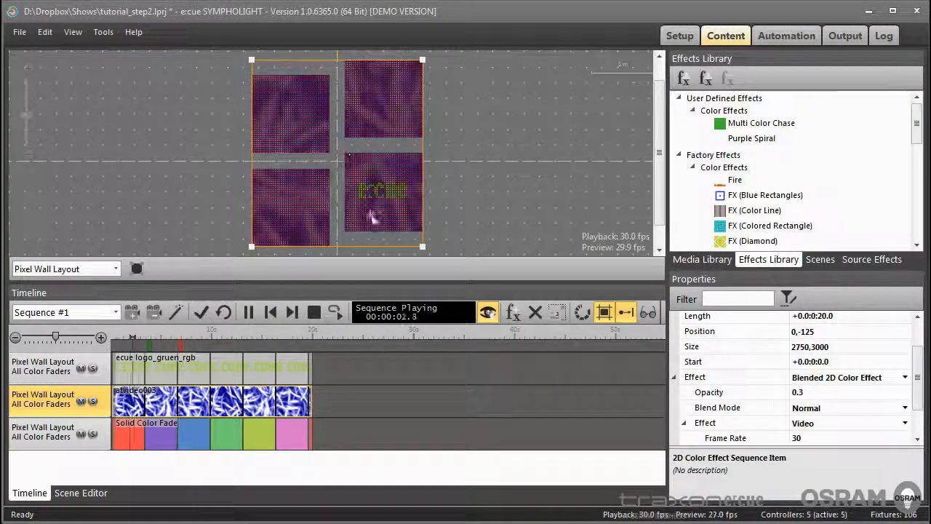
click(905, 407)
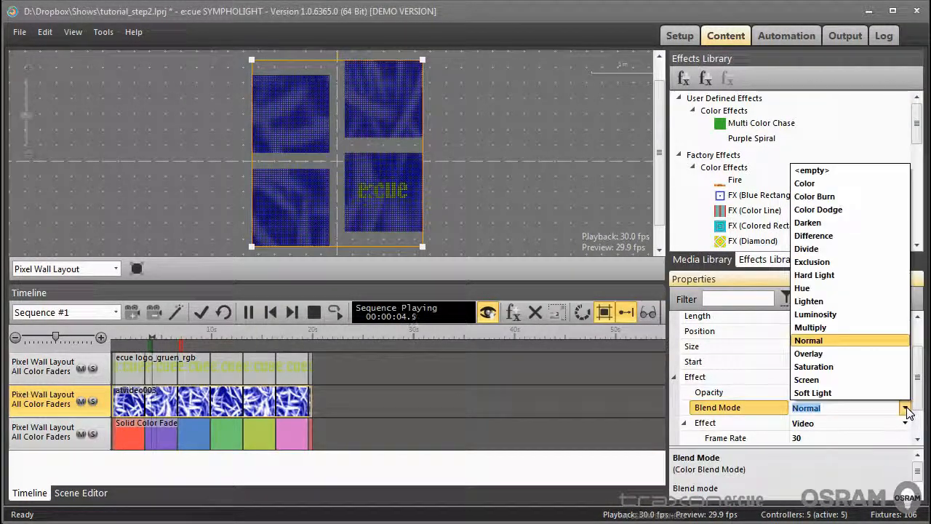
click(828, 314)
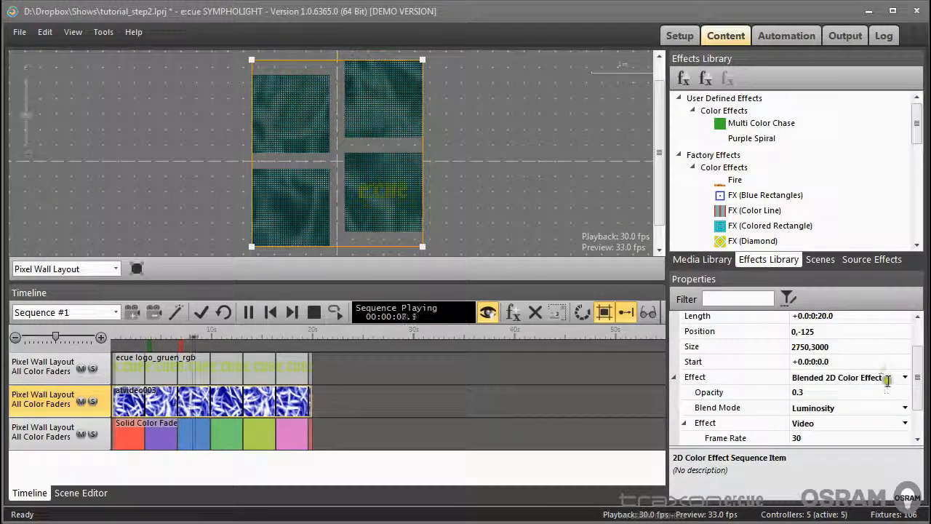
Step: Change the atvideo003 clip's blend mode to Divide and stop playback after previewing it
click(904, 409)
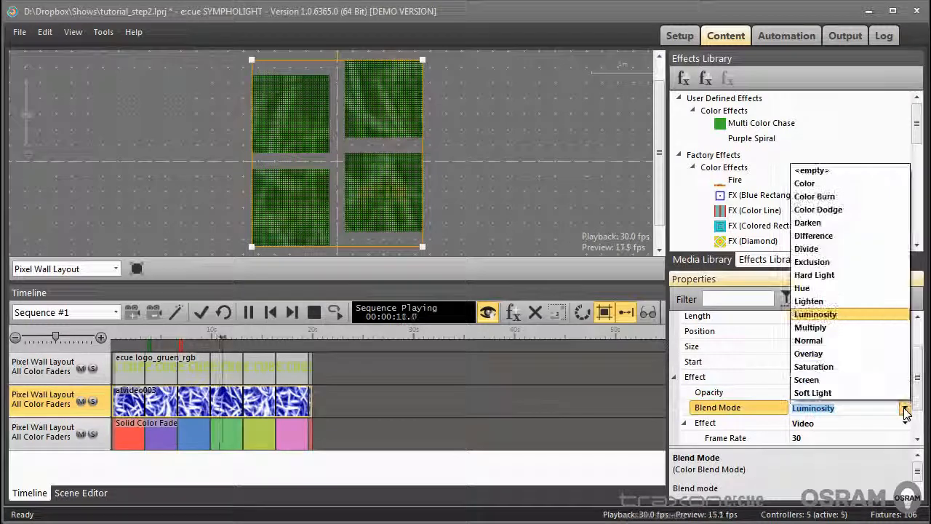
click(812, 249)
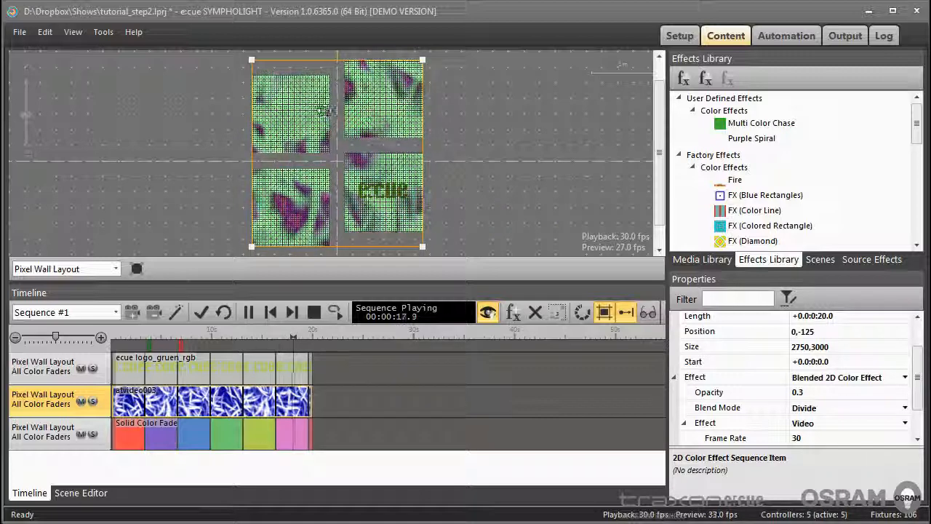
key(space)
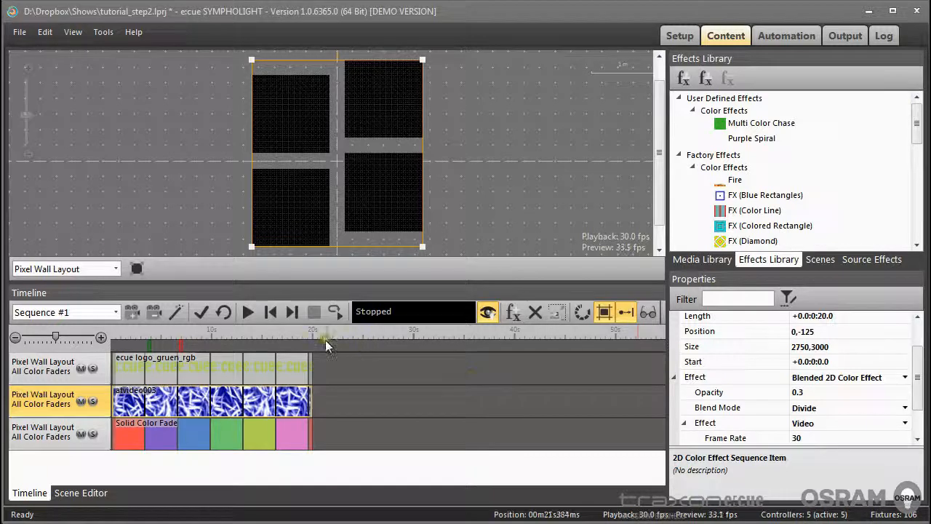
Step: Replay the sequence, set the atvideo003 clip's blend mode back to Normal, and stop playback
click(247, 312)
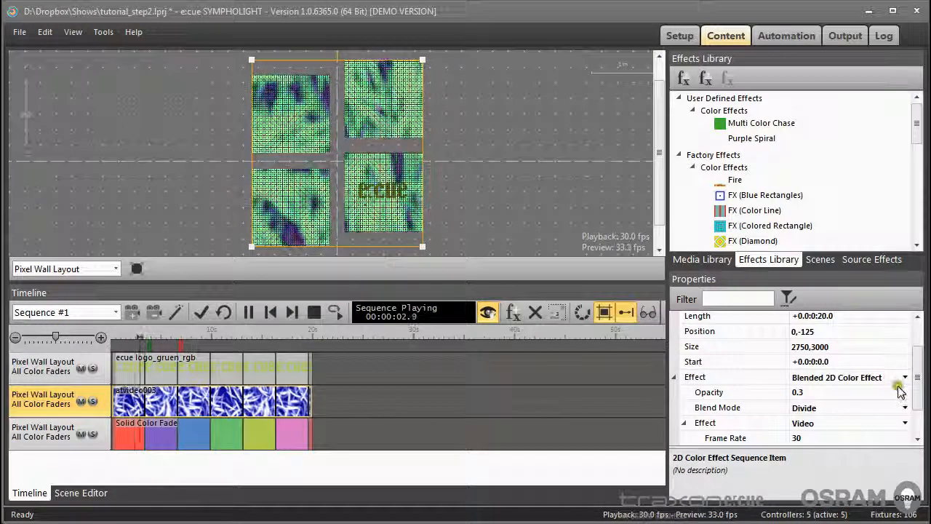
click(904, 407)
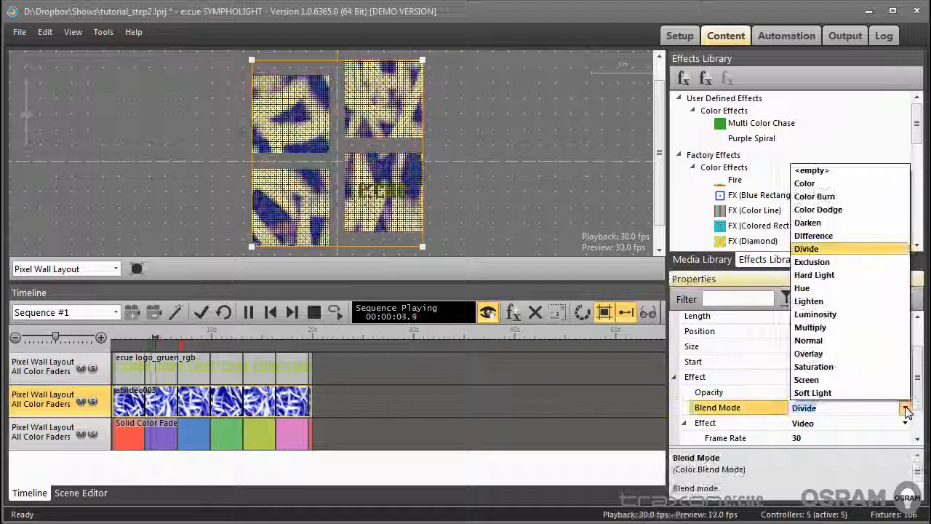
click(813, 340)
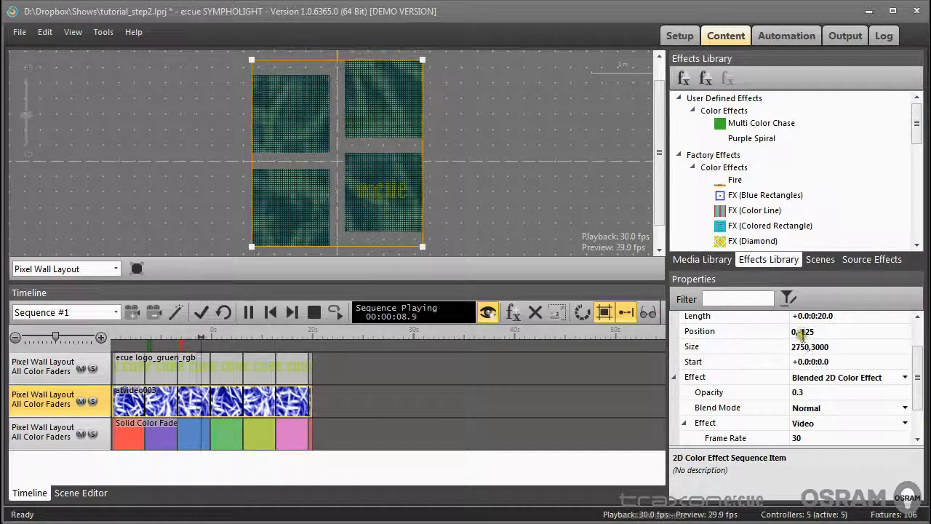
click(313, 313)
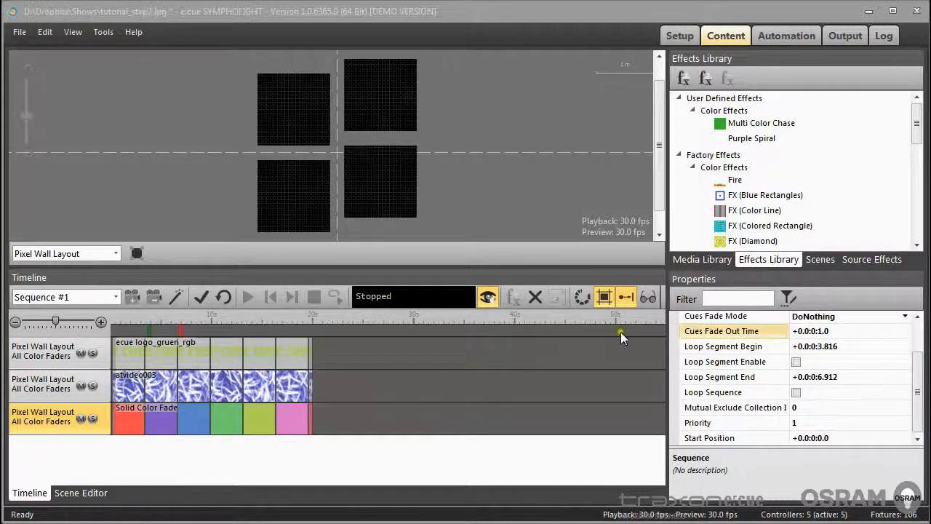
Step: Place the Multi Color Chase effect on the Cove Light Layout's All Color Faders track and preview it briefly
click(116, 252)
click(81, 283)
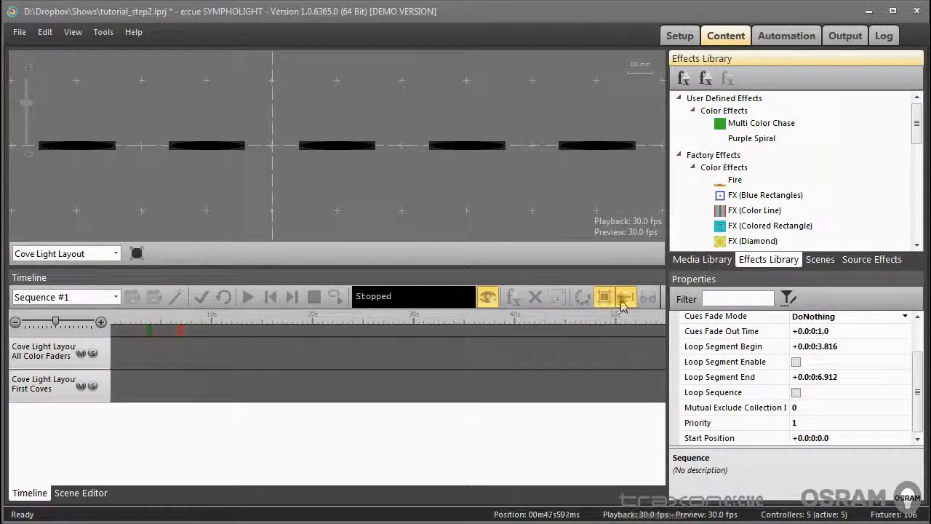
drag(742, 123, 167, 358)
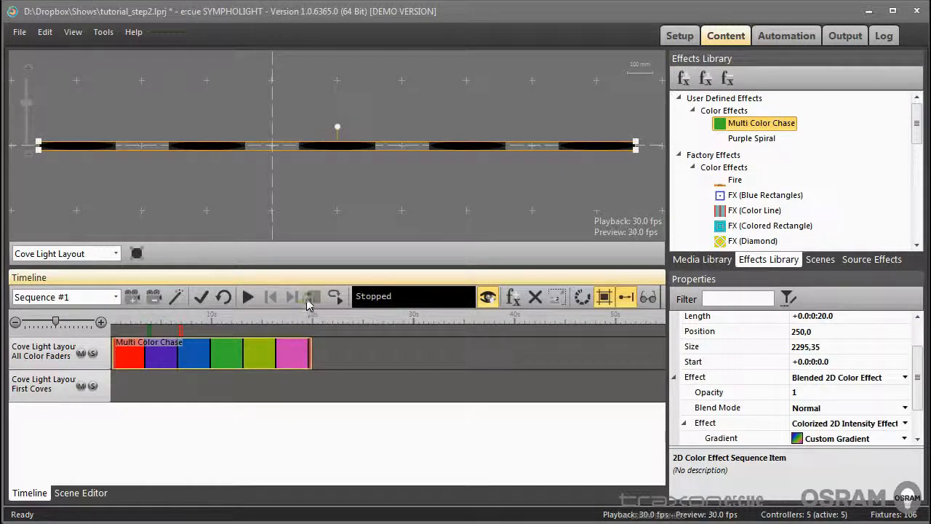
click(248, 296)
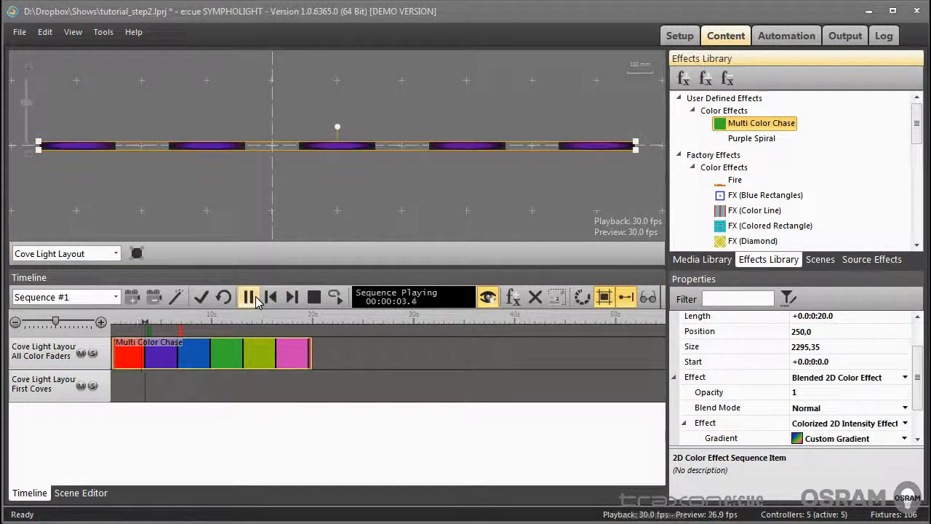
click(314, 297)
Step: Switch to the Pixel Wall Layout and delete the Solid Color Fade, atvideo003 and ecue logo_gruen_rgb clips from its tracks
click(116, 254)
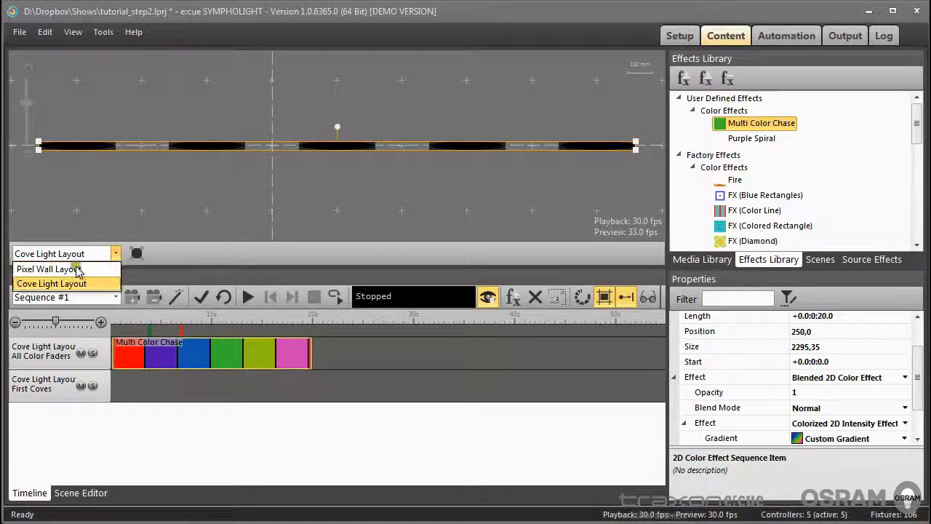
click(73, 278)
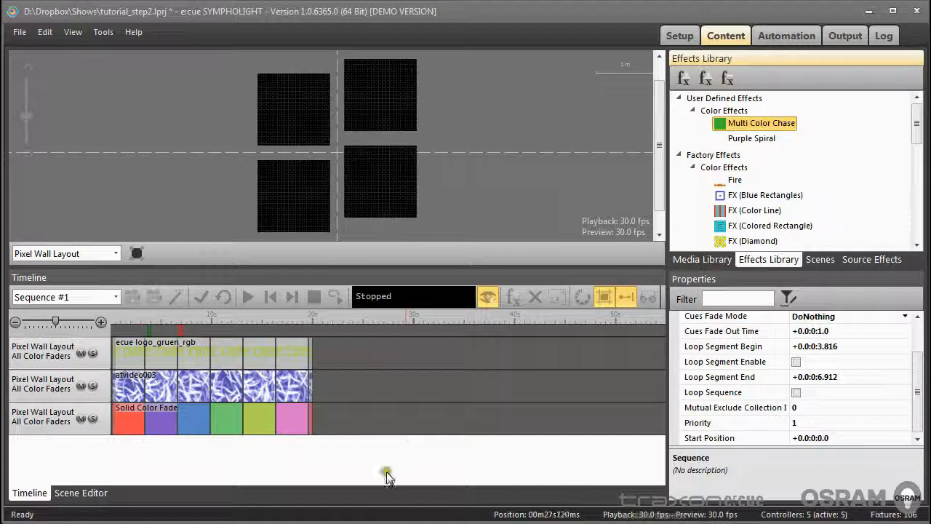
click(233, 424)
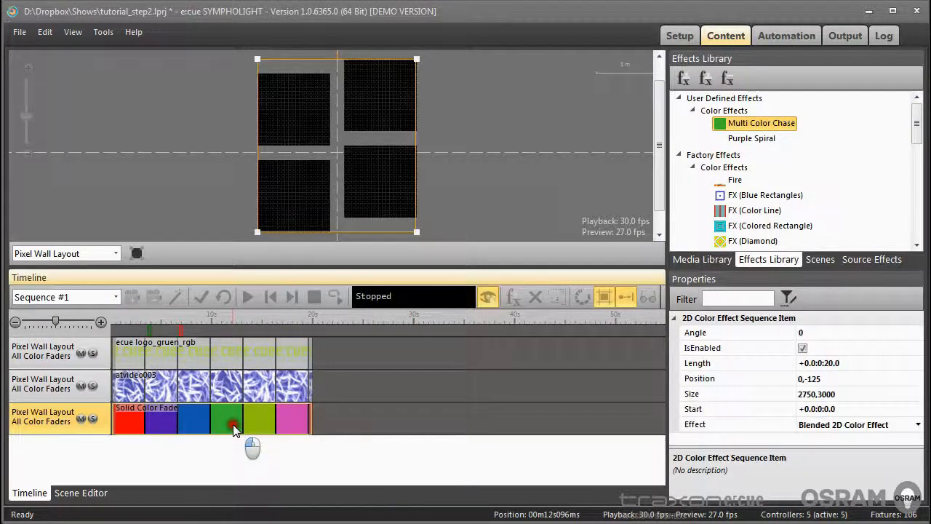
key(Delete)
click(228, 385)
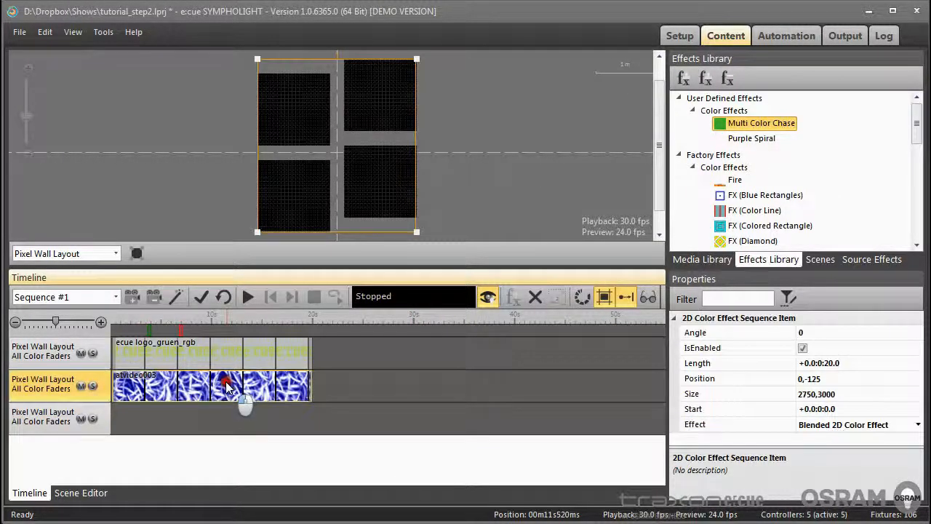
key(Delete)
click(225, 354)
key(Delete)
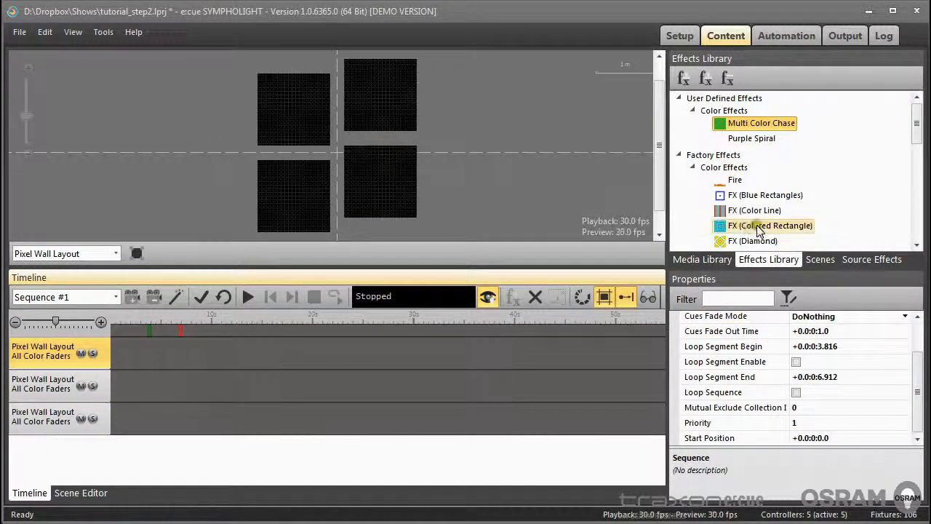
Step: Place the FX (Kaleidoscope) factory effect at the start of the first Pixel Wall Layout track and play the sequence
drag(916, 123, 919, 159)
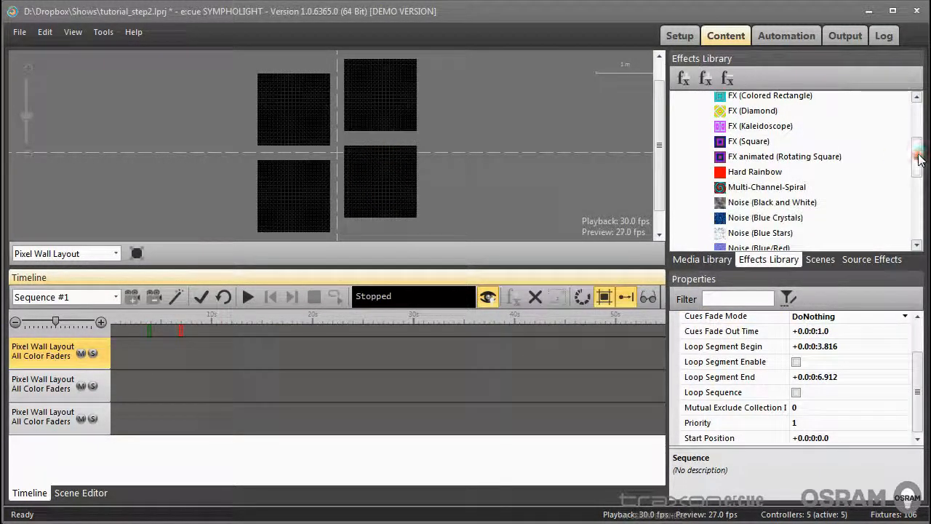
drag(758, 127, 200, 347)
drag(202, 342, 202, 342)
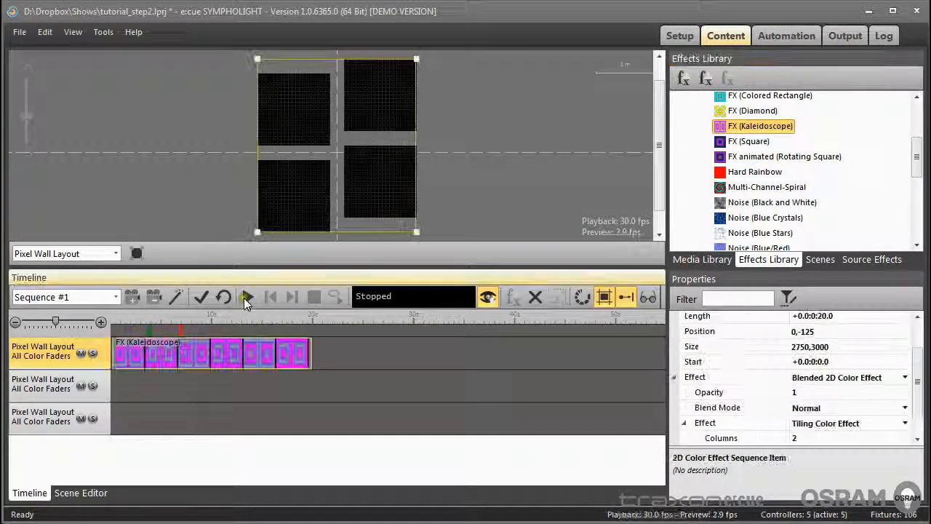
click(248, 296)
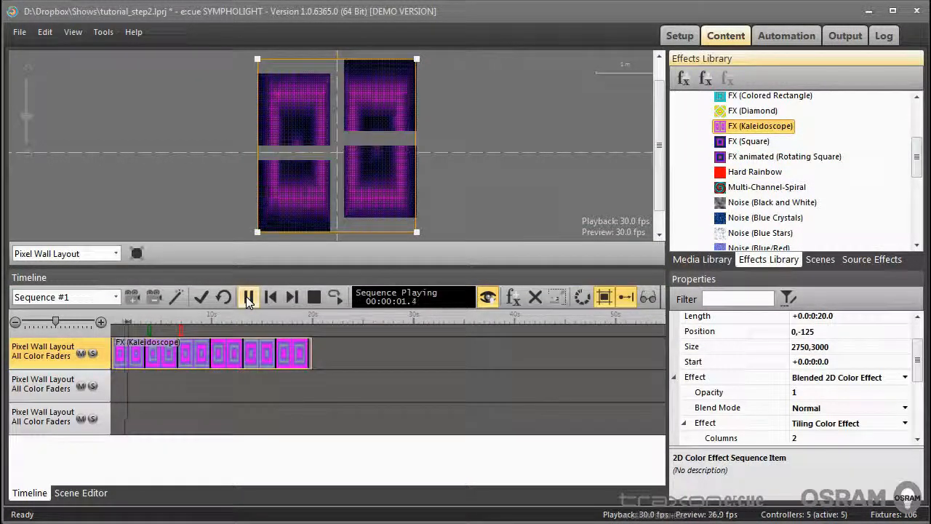
Step: Set the Kaleidoscope effect's tiling columns to 9 while the sequence plays
drag(917, 349, 920, 372)
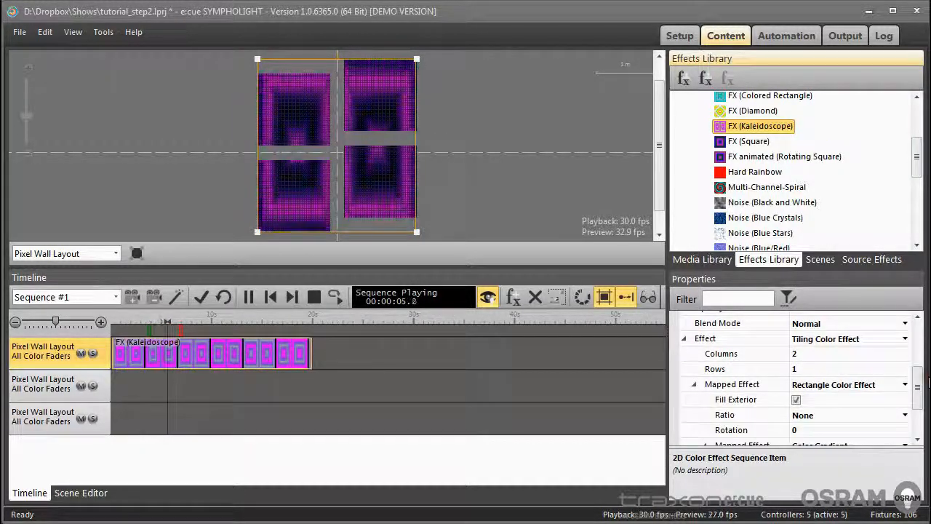
click(906, 351)
click(906, 351)
click(906, 351)
click(906, 350)
click(906, 350)
click(906, 351)
click(906, 351)
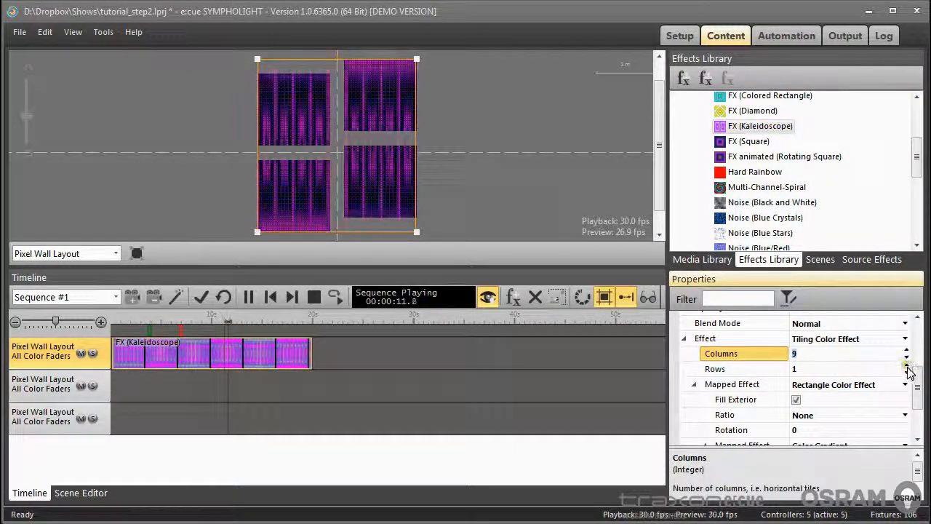
Step: Set the Kaleidoscope effect's tiling rows to 7 and shrink its area to cover only the upper-left wall panel
click(906, 365)
click(907, 366)
click(906, 366)
click(906, 366)
click(907, 366)
click(907, 366)
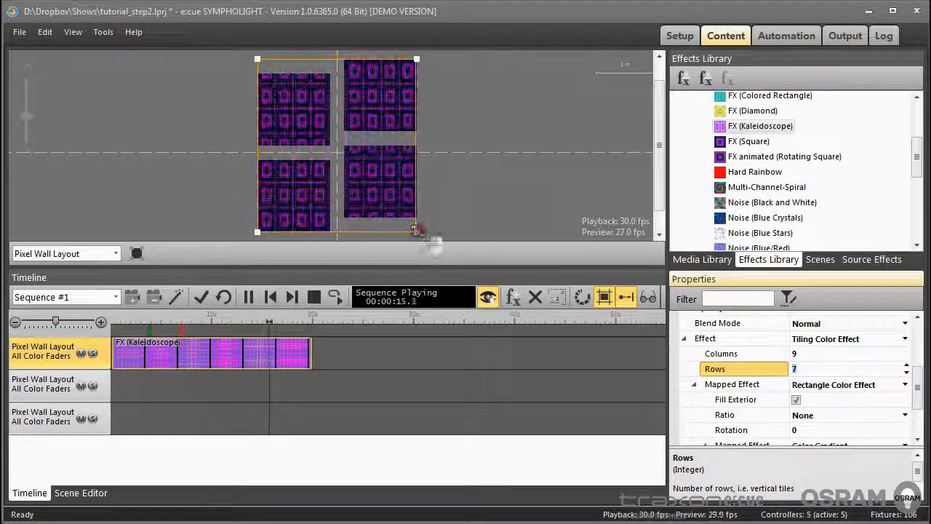
drag(336, 148, 338, 144)
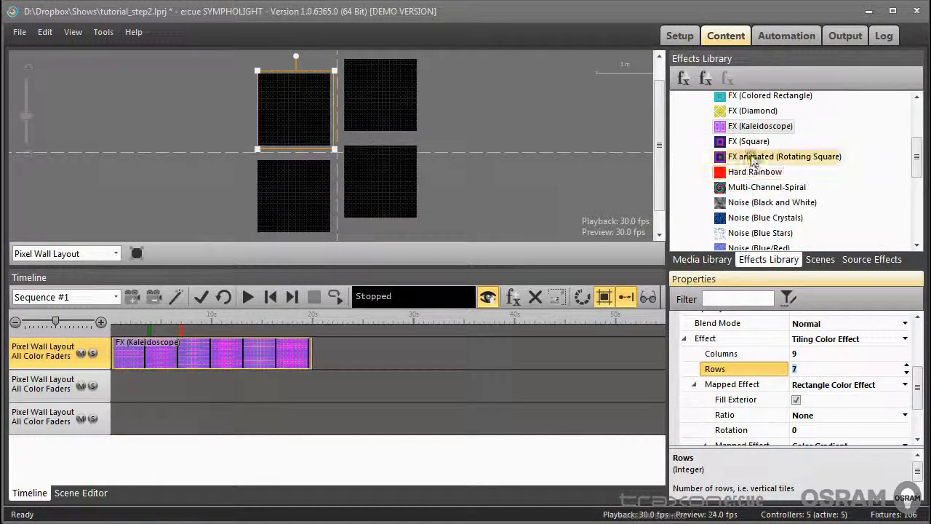
Step: Place FX animated (Rotating Square) on the second Pixel Wall Layout track and shrink its area around the lower-right wall panel
drag(751, 161, 212, 404)
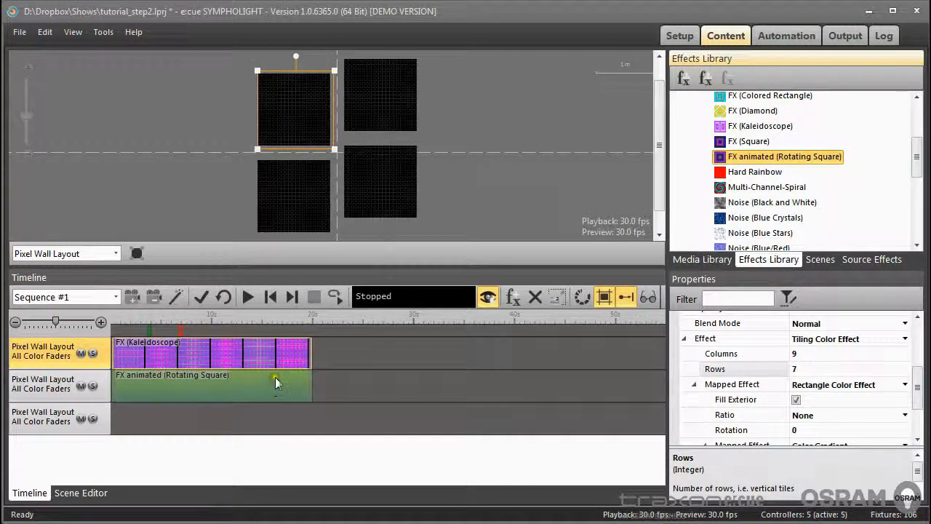
drag(256, 59, 334, 114)
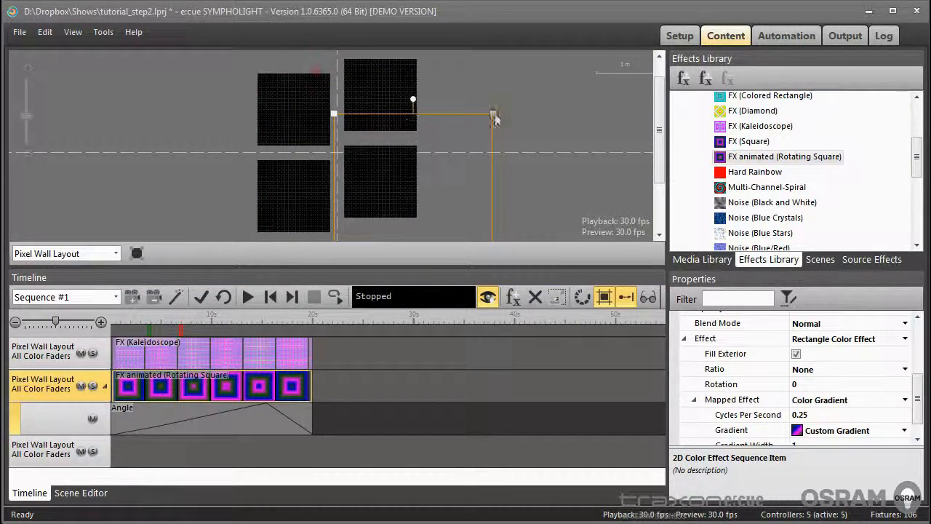
drag(494, 113, 435, 135)
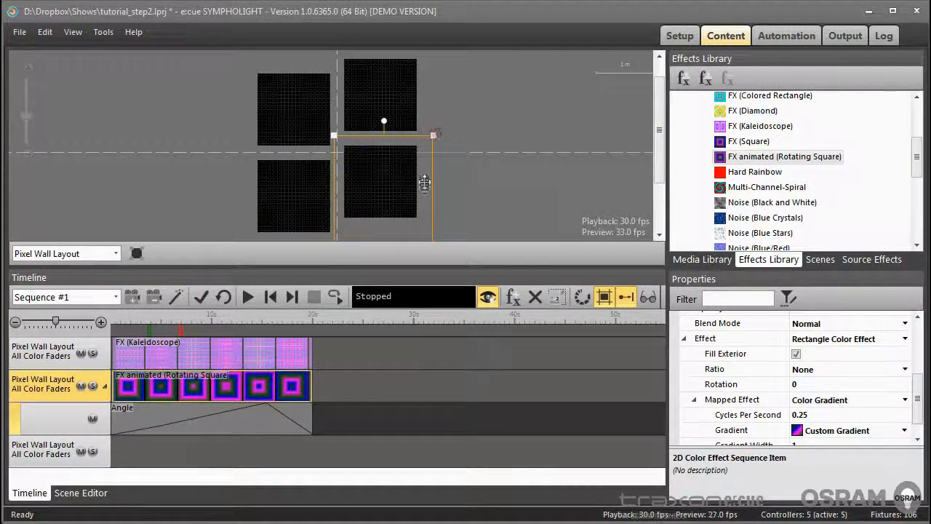
Step: Play the sequence, shift the Rotating Square area up and left so it overlaps the neighbouring panels, and stop playback
click(251, 297)
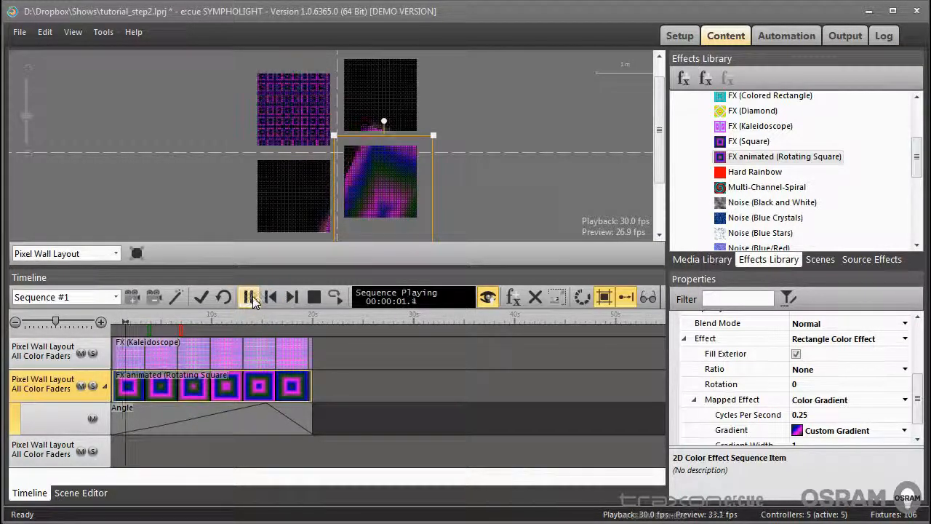
drag(366, 181, 344, 158)
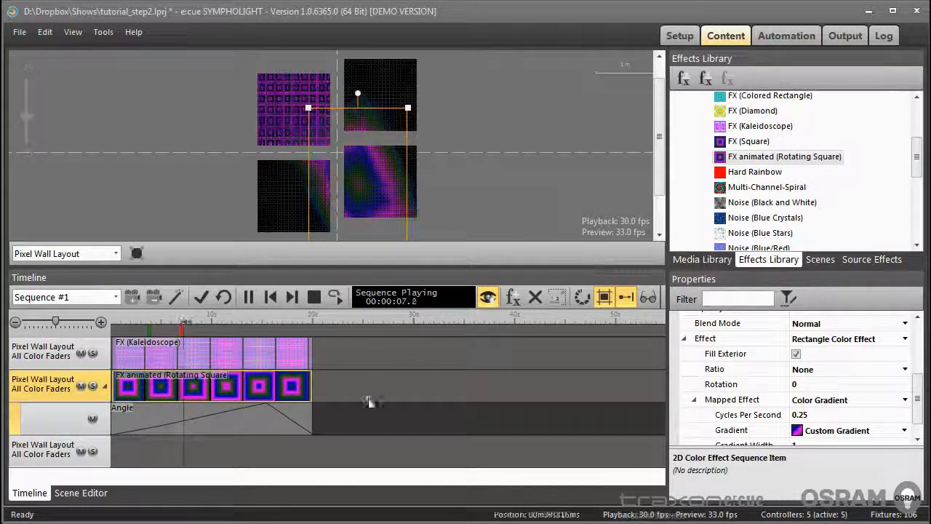
click(314, 297)
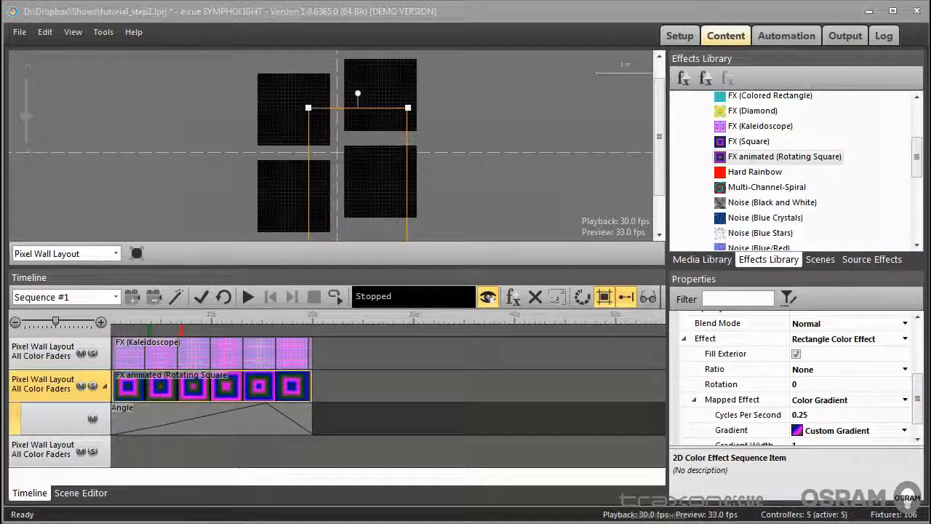
Step: Place the Multi-Channel-Spiral effect on the third Pixel Wall Layout track, shrink its area to the lower-left panel, and play the sequence
drag(753, 192, 208, 443)
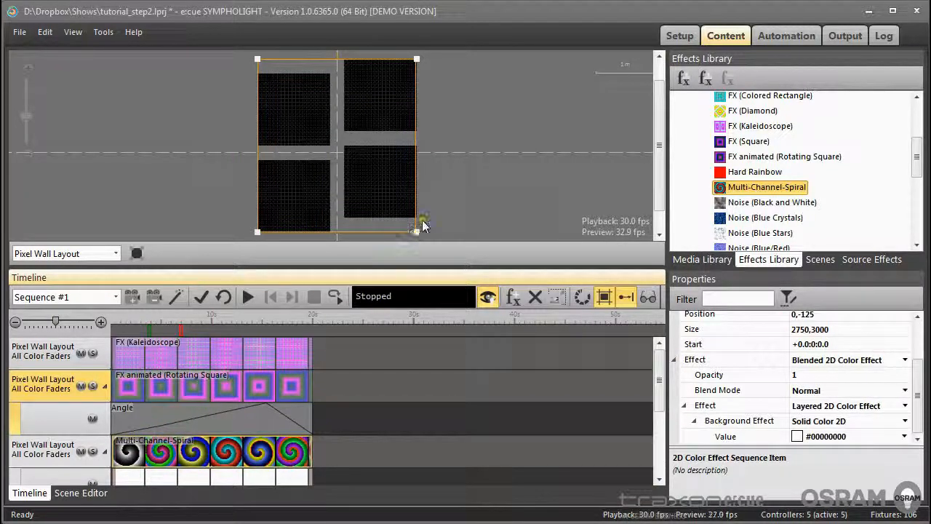
drag(416, 59, 335, 151)
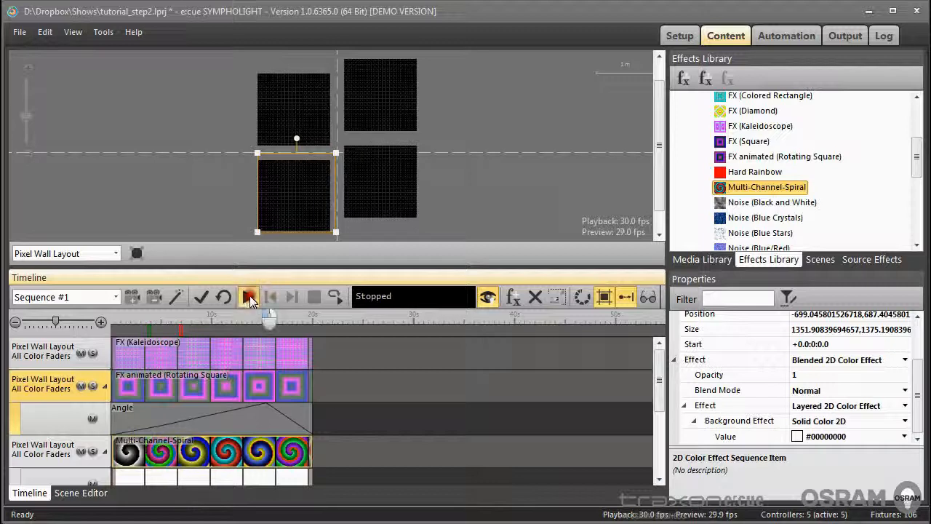
click(247, 296)
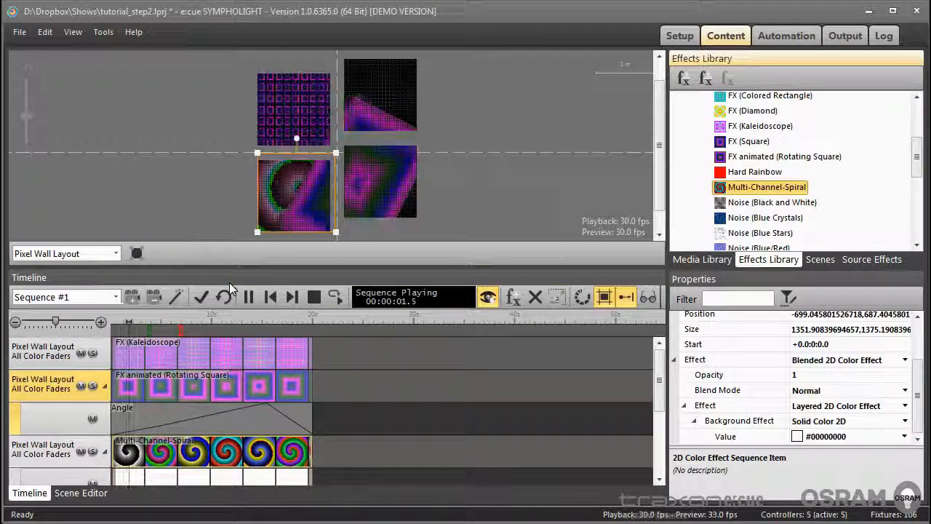